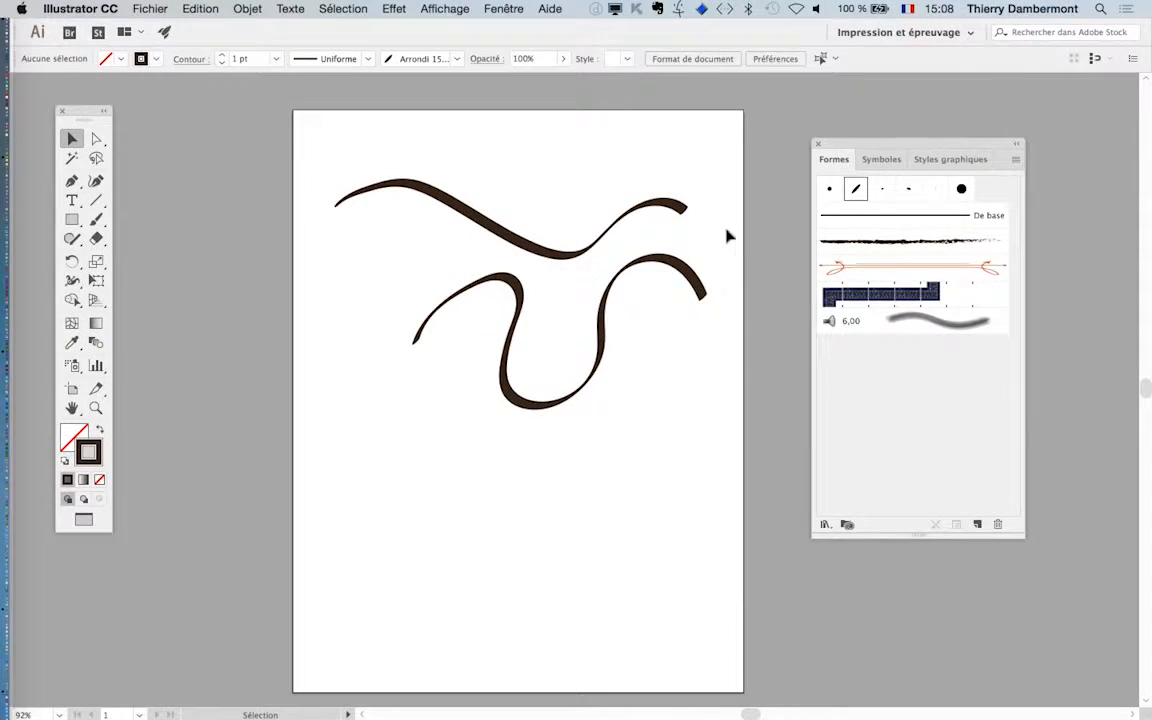
# Set the size variation of the Arrondi 15 pt calligraphic brush to 11 pt and apply the change.
pyautogui.doubleClick(857, 192)
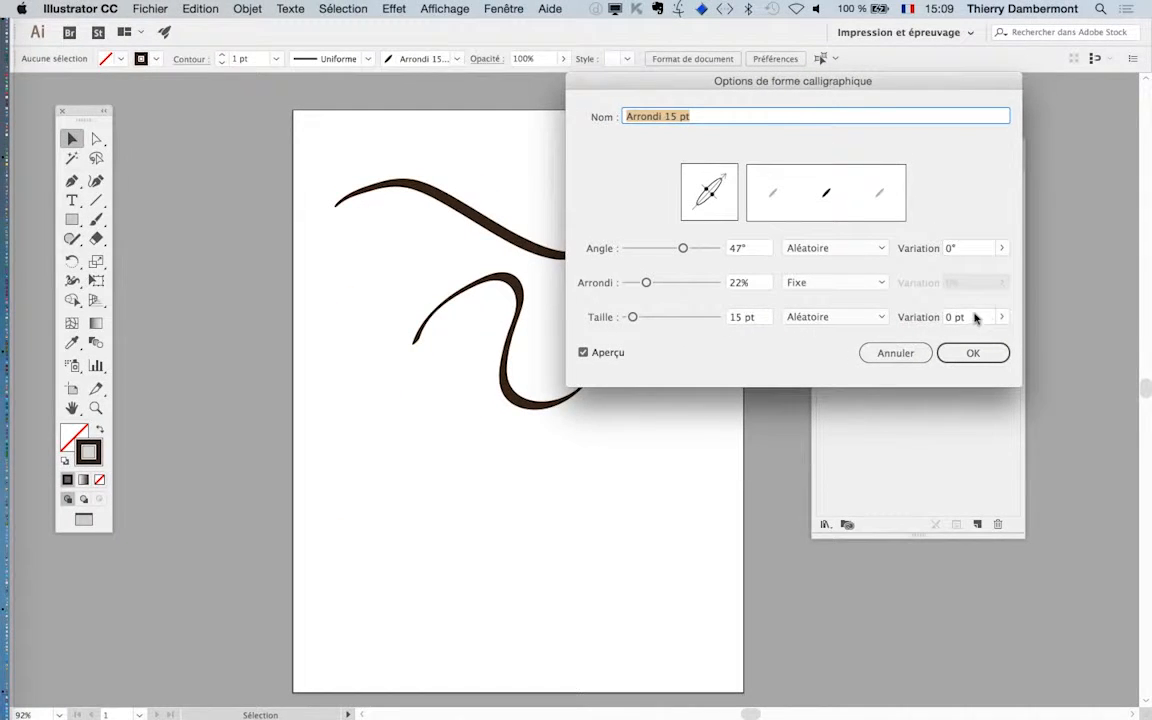
pyautogui.click(1001, 317)
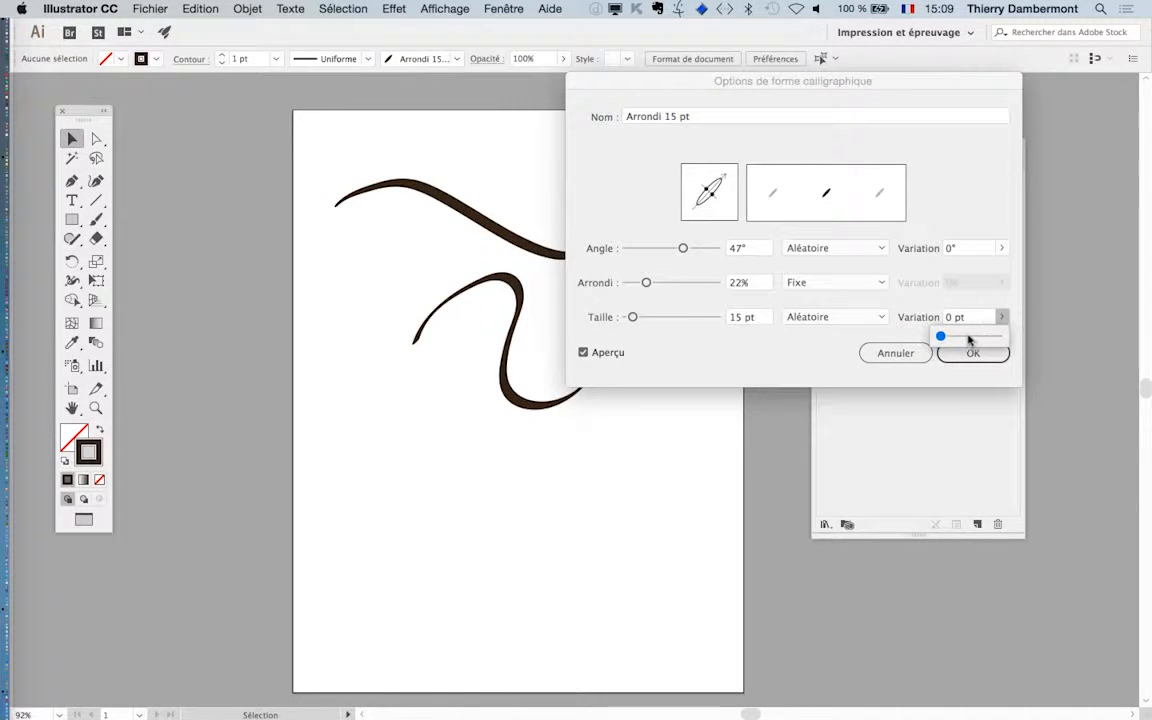
pyautogui.click(968, 338)
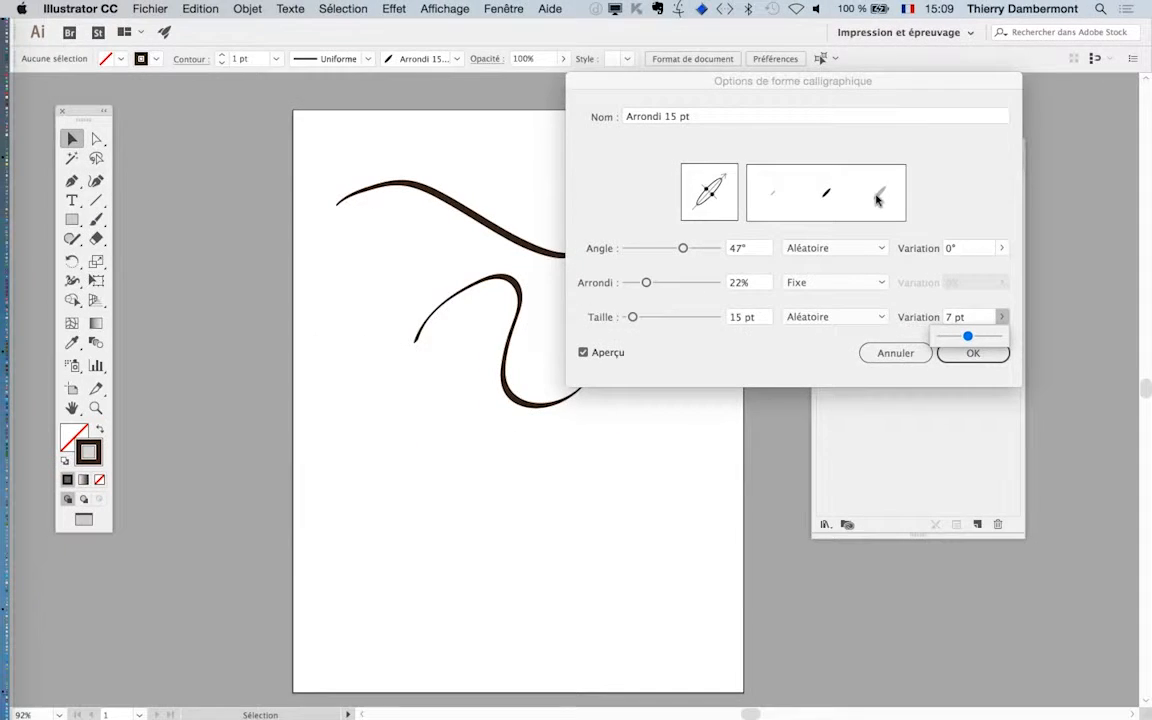
pyautogui.moveTo(970, 336); pyautogui.dragTo(985, 339)
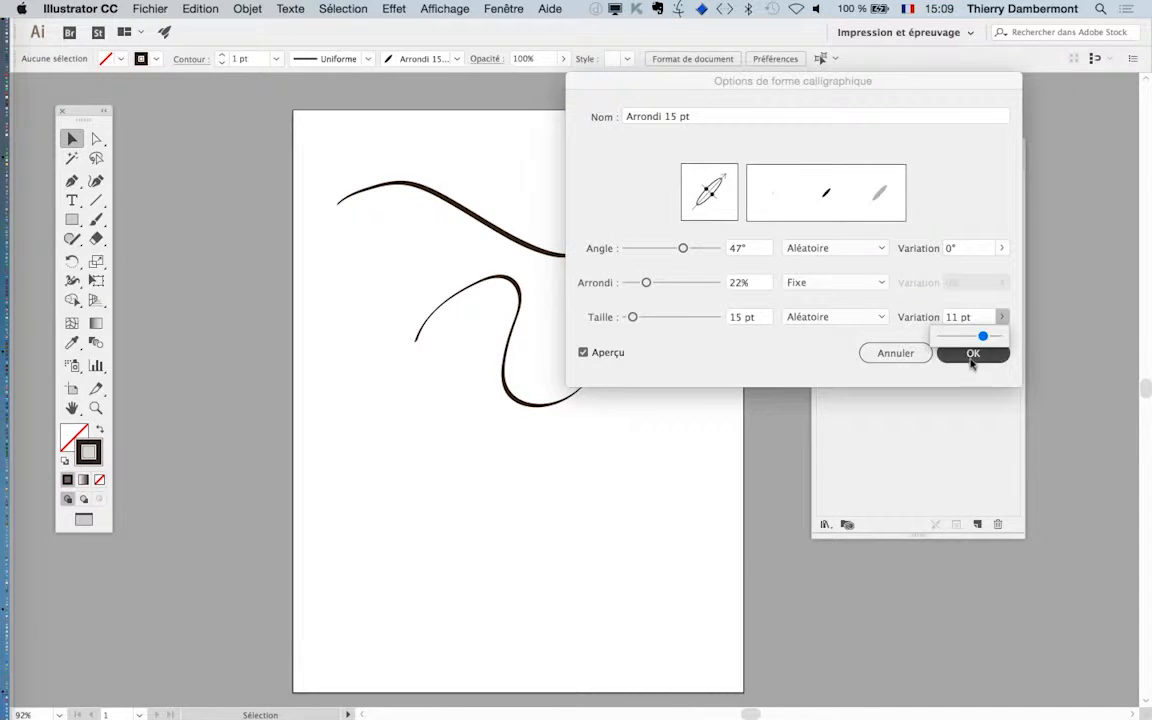
pyautogui.click(972, 353)
pyautogui.click(748, 262)
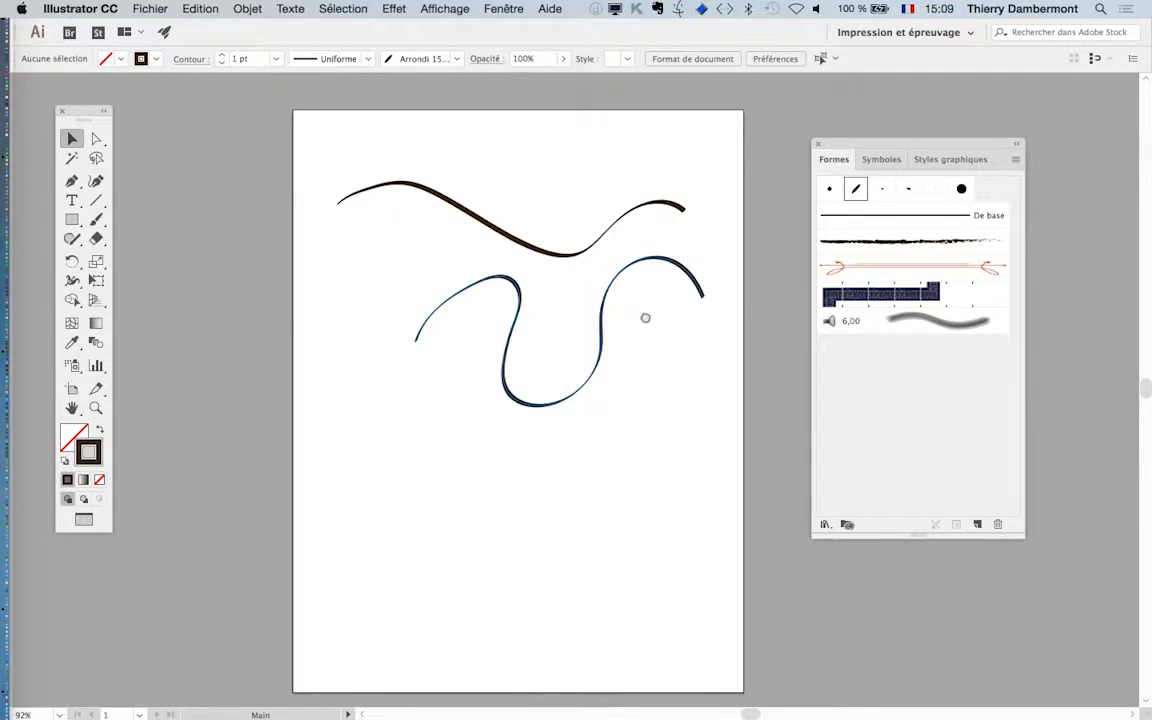
# Move the tools palette clear of the curves and set the Arrondi 15 pt brush's size variation to 4 pt.
pyautogui.moveTo(645, 319); pyautogui.dragTo(468, 303)
pyautogui.scroll(1, 302, 249)
pyautogui.scroll(2, 302, 247)
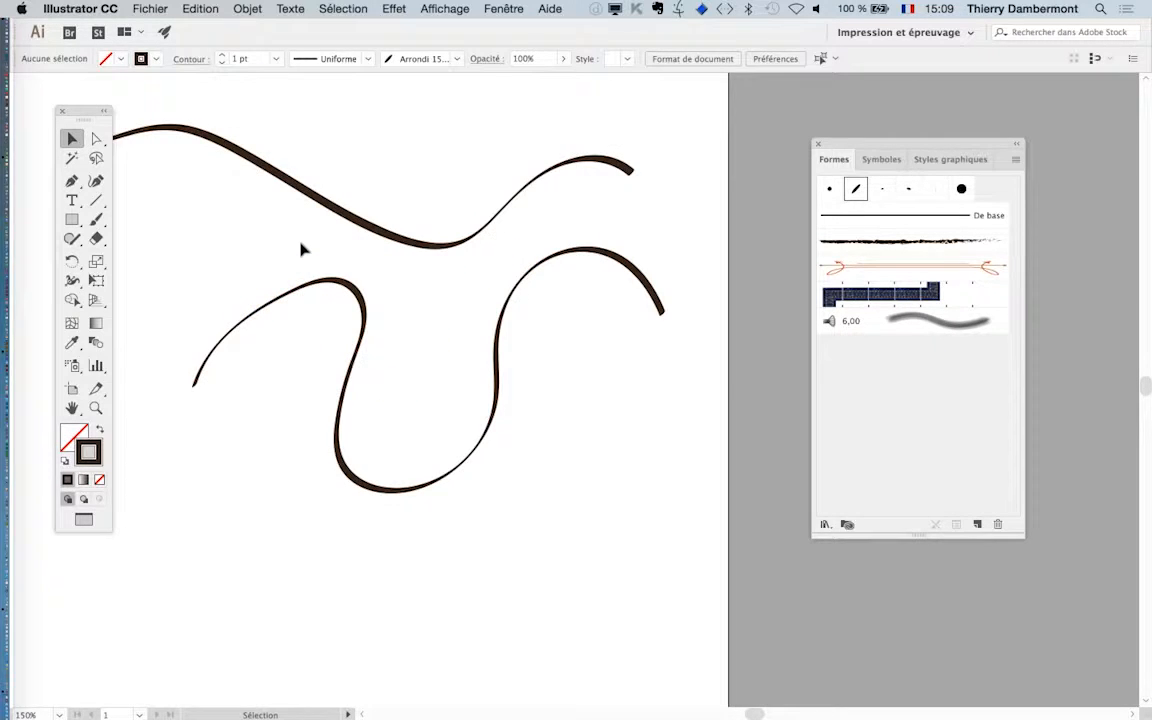
pyautogui.moveTo(88, 110); pyautogui.dragTo(58, 101)
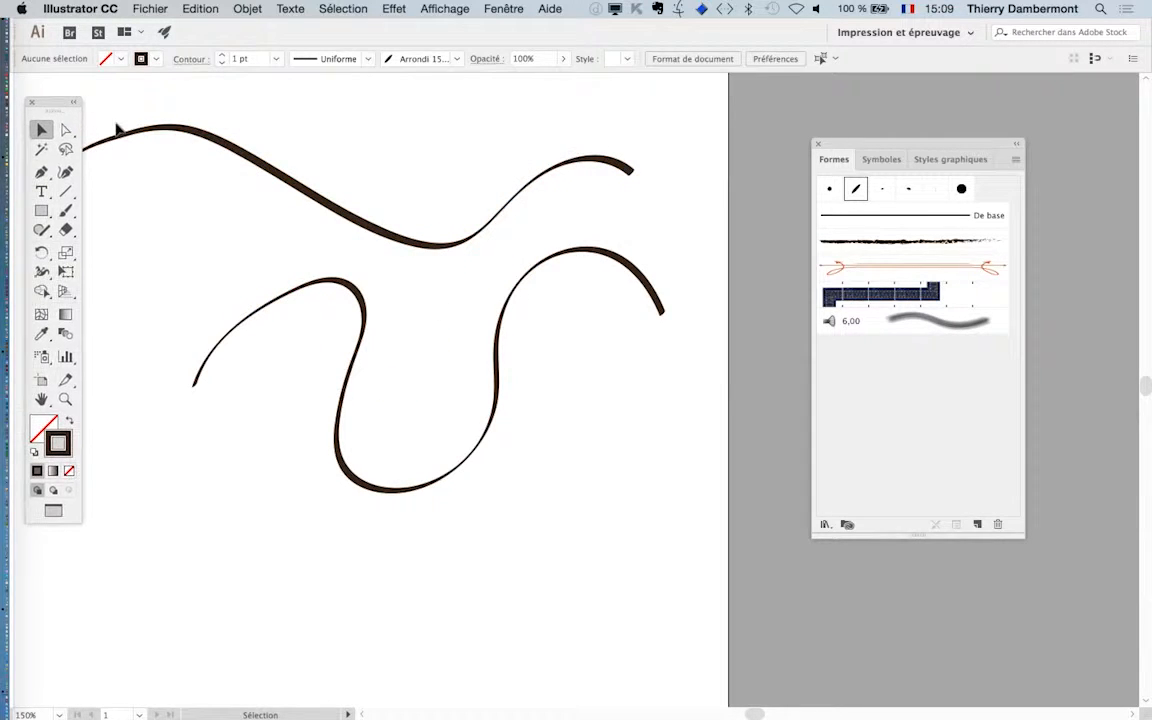
pyautogui.doubleClick(856, 188)
pyautogui.moveTo(796, 91); pyautogui.dragTo(846, 109)
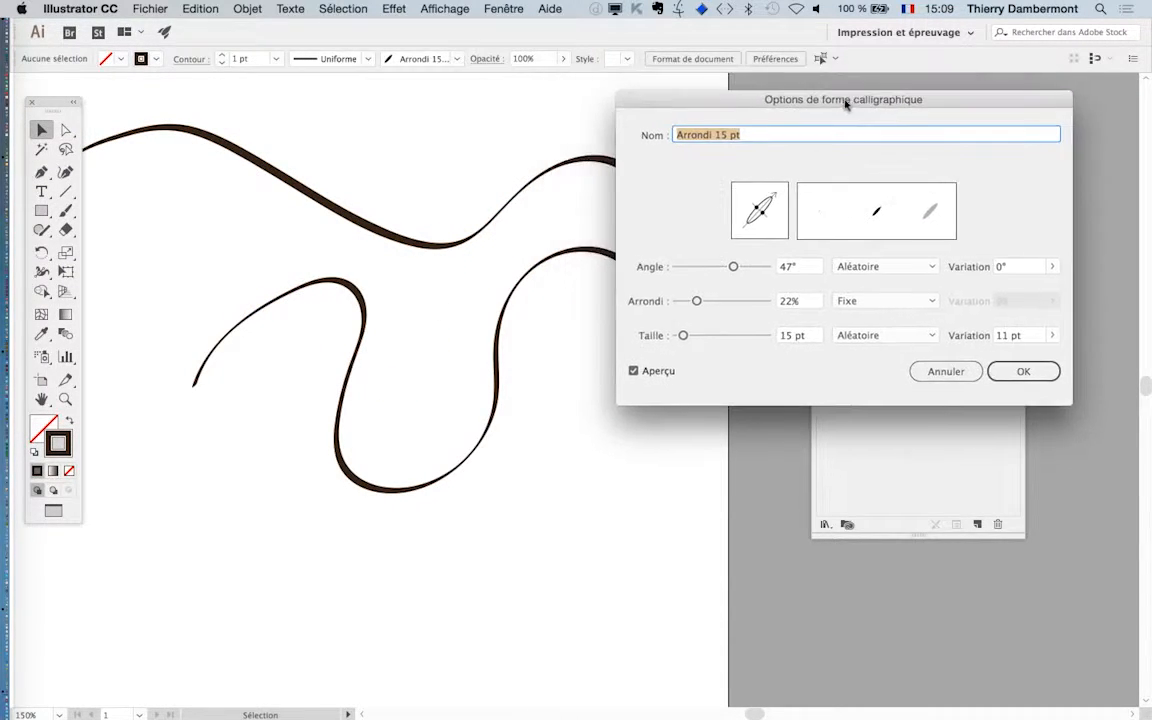
pyautogui.click(1052, 335)
pyautogui.moveTo(1033, 355)
pyautogui.mouseDown()
pyautogui.moveTo(1045, 356)
pyautogui.moveTo(1007, 357)
pyautogui.mouseUp()
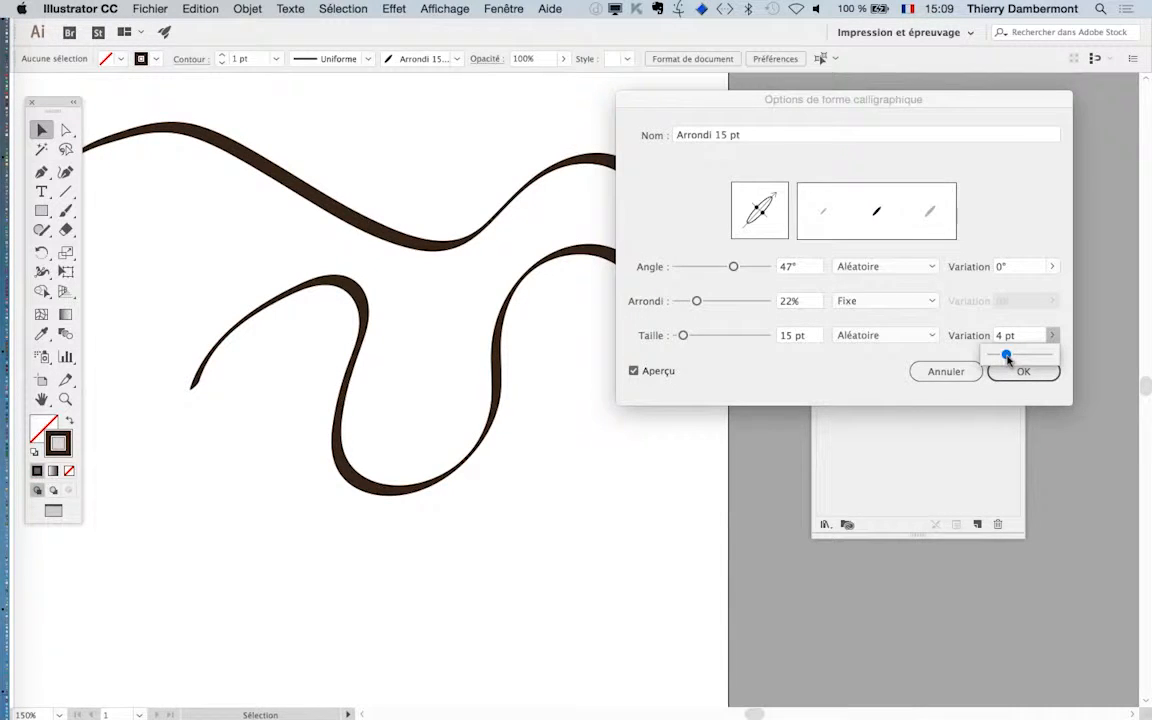
# Set the calligraphic brush's size to 39 pt with a size variation of 34 pt and apply the options.
pyautogui.moveTo(684, 335); pyautogui.dragTo(694, 336)
pyautogui.click(1055, 368)
pyautogui.click(1052, 335)
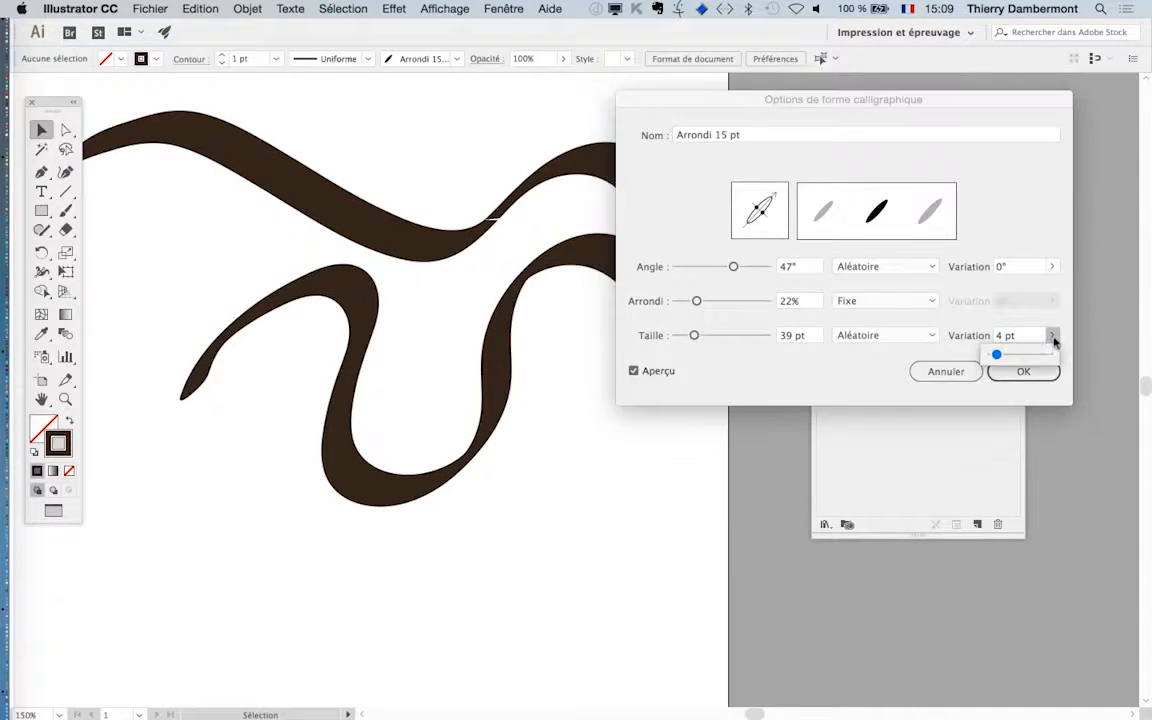
pyautogui.moveTo(1008, 357); pyautogui.dragTo(1041, 355)
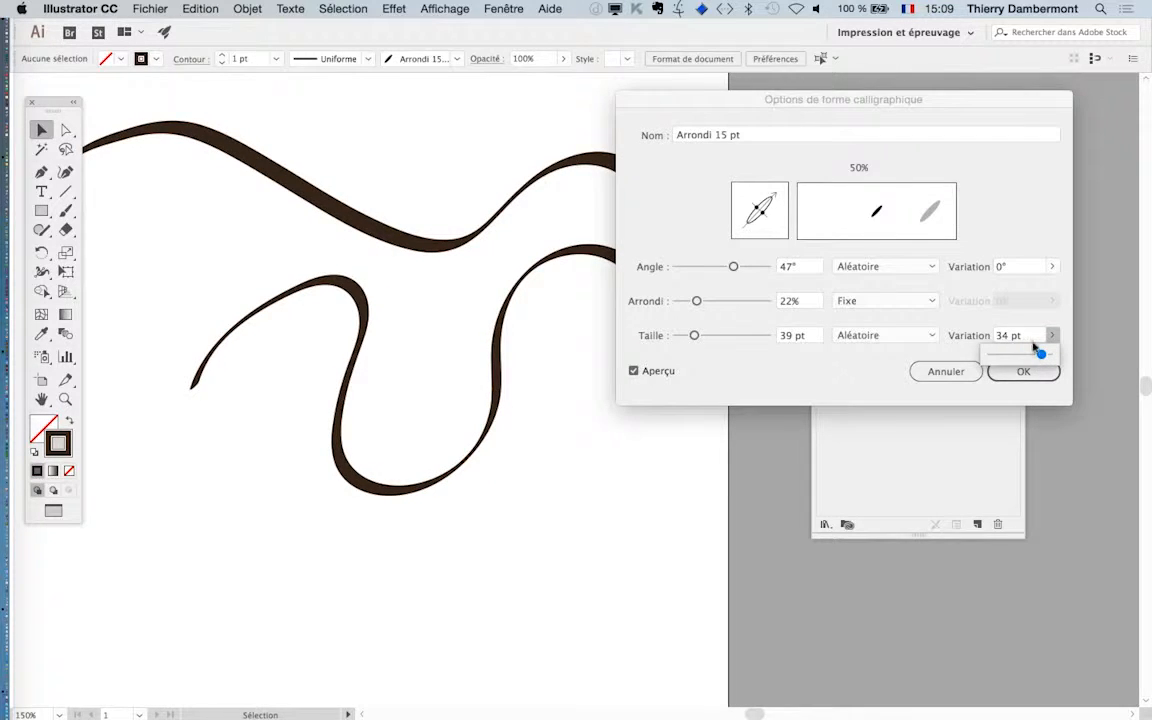
pyautogui.click(1020, 369)
pyautogui.click(787, 286)
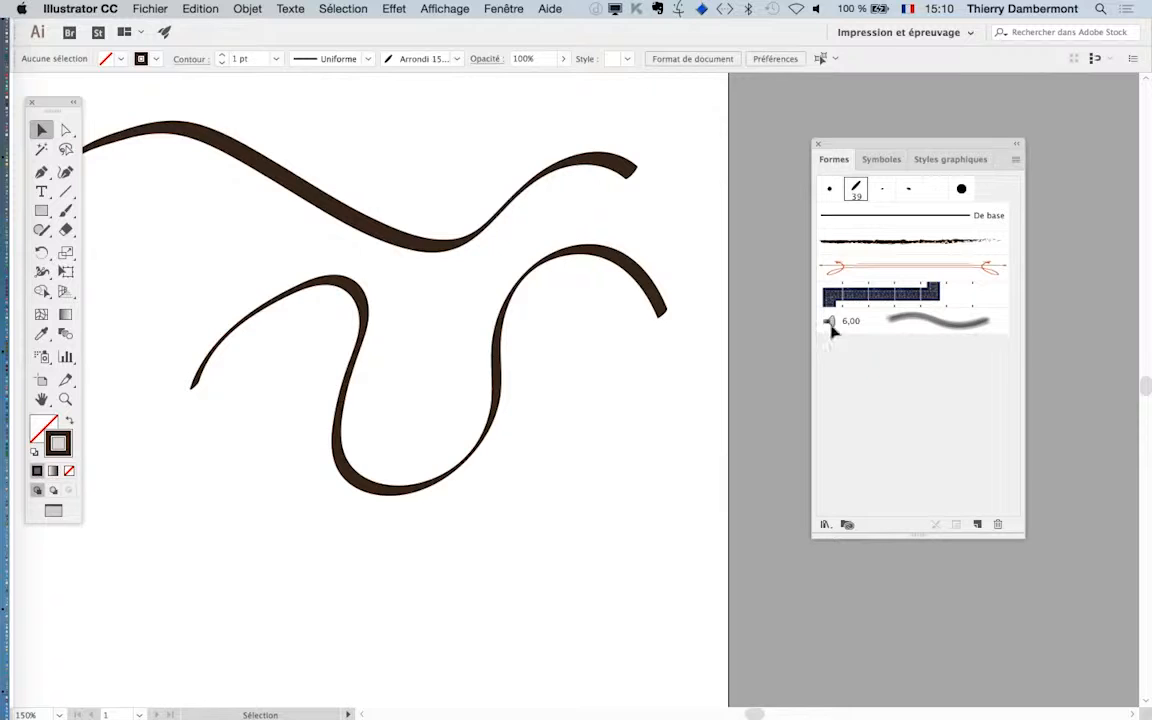
# Select both curves and try to display the Contour panel.
pyautogui.moveTo(396, 163)
pyautogui.mouseDown()
pyautogui.moveTo(609, 463)
pyautogui.moveTo(597, 440)
pyautogui.mouseUp()
pyautogui.click(504, 9)
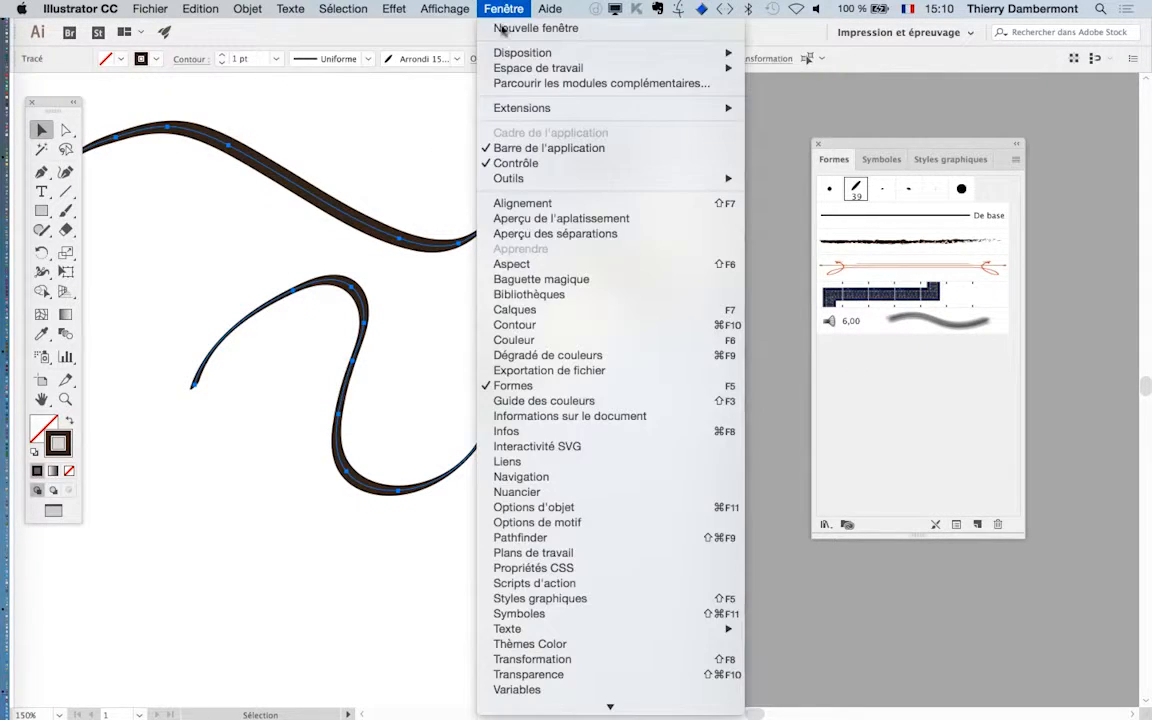
pyautogui.click(545, 325)
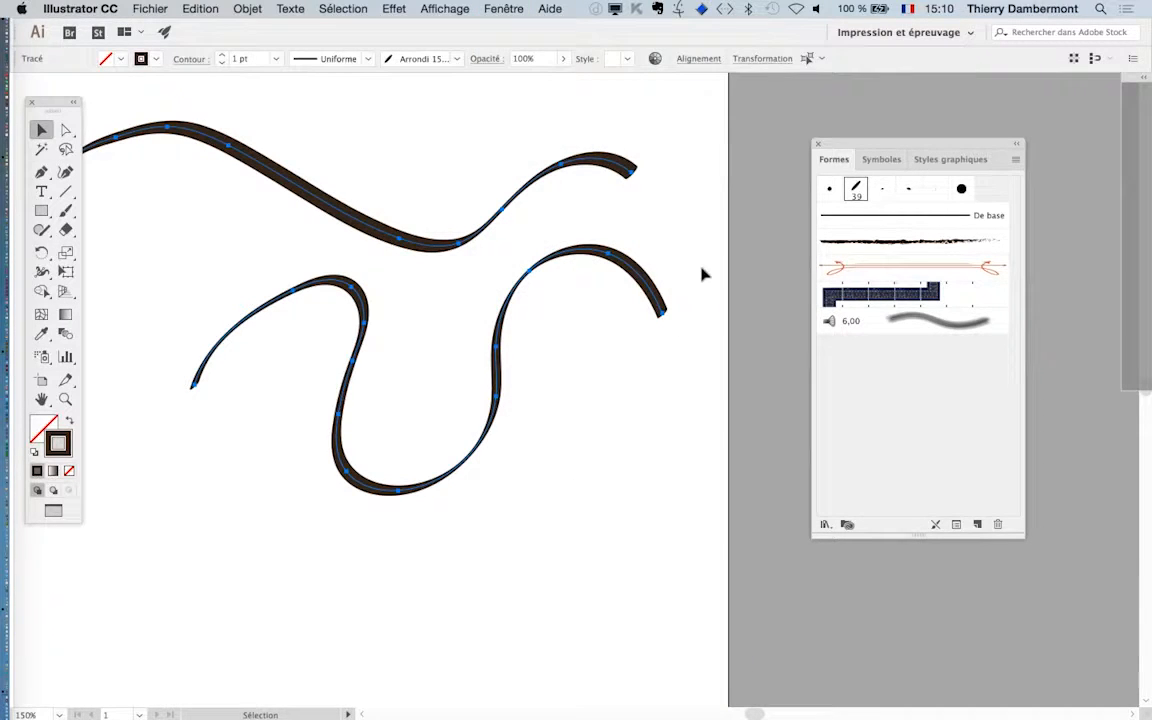
pyautogui.click(504, 8)
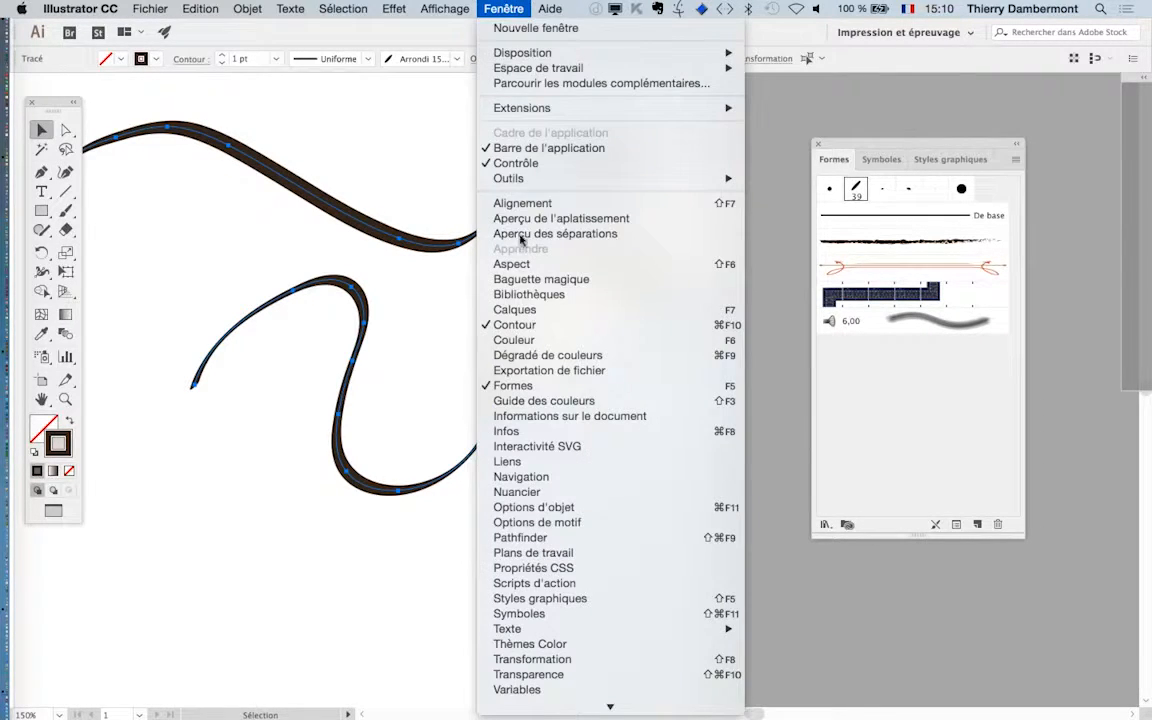
pyautogui.click(537, 325)
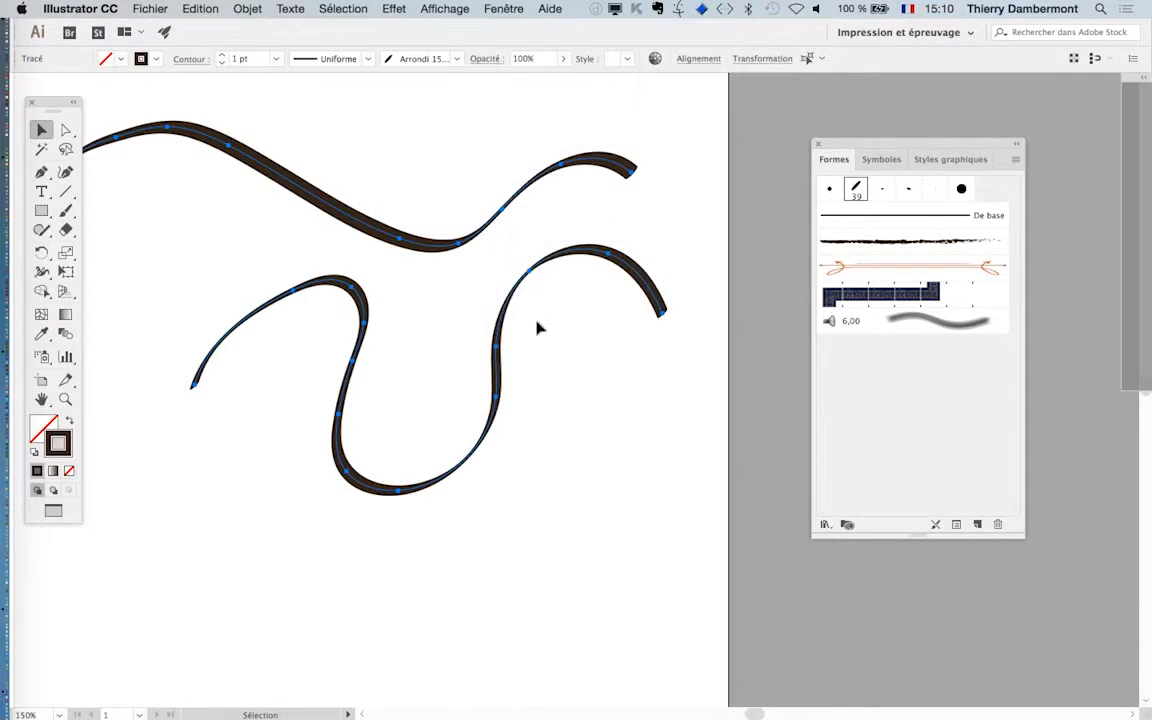
pyautogui.click(527, 8)
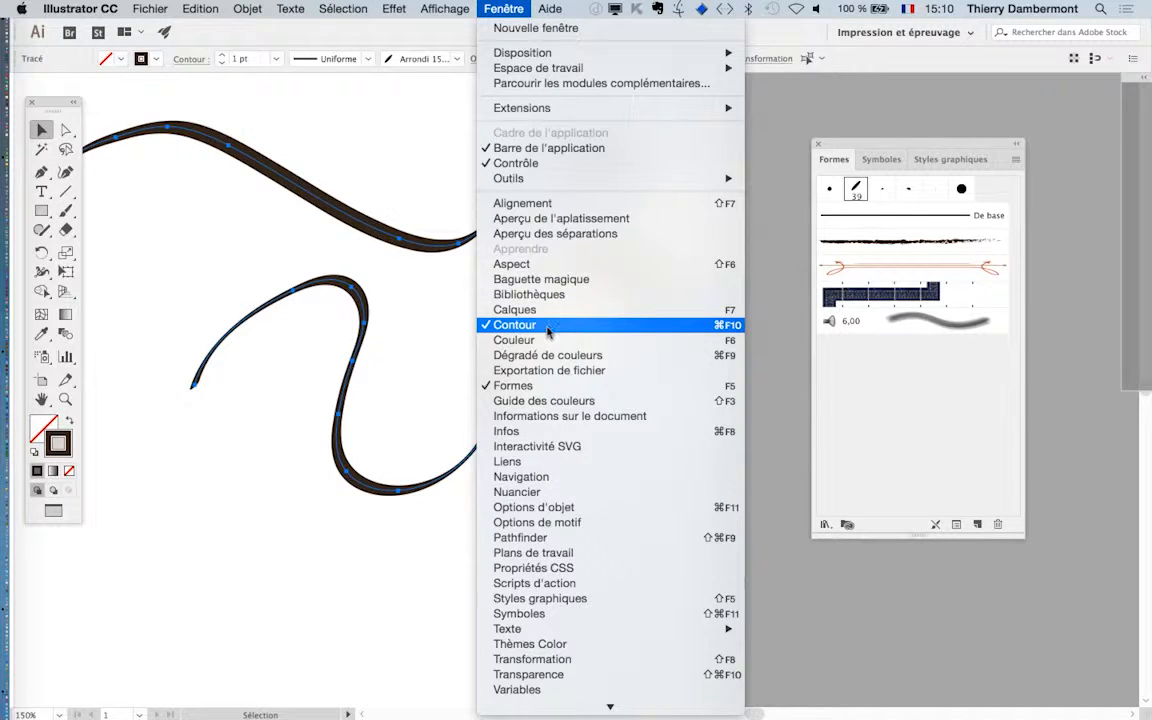
# Switch to the Mise en forme workspace and reset it to its default layout.
pyautogui.click(880, 32)
pyautogui.click(886, 78)
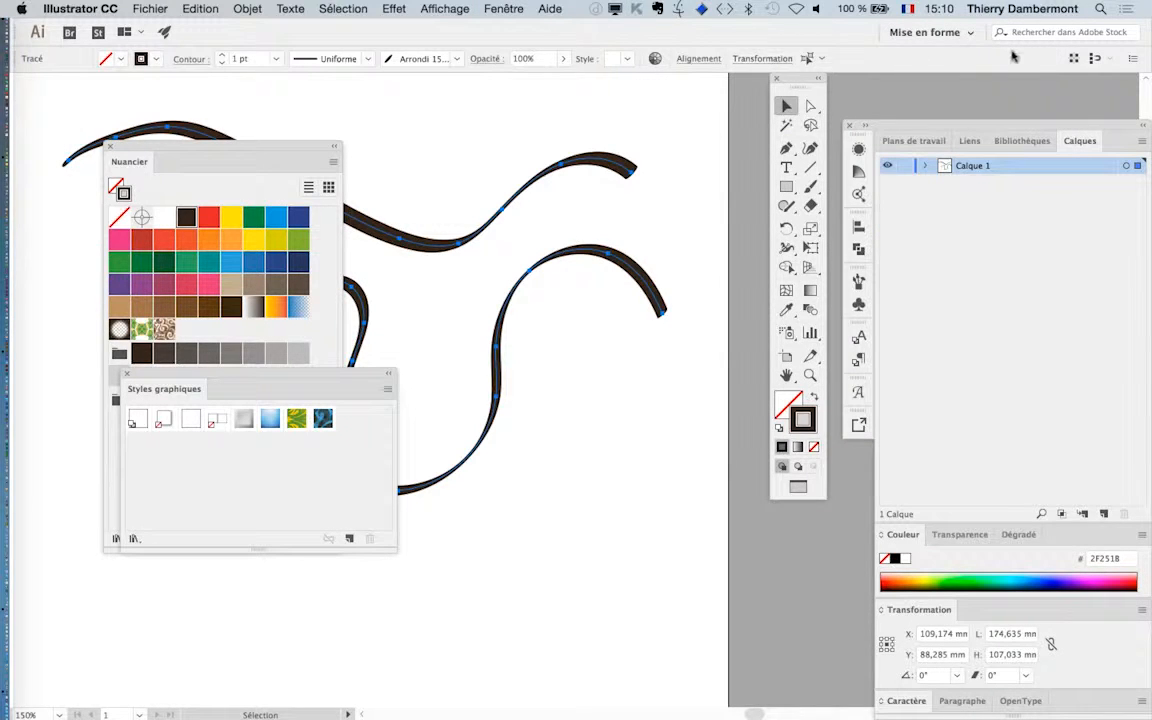
pyautogui.click(925, 32)
pyautogui.click(890, 196)
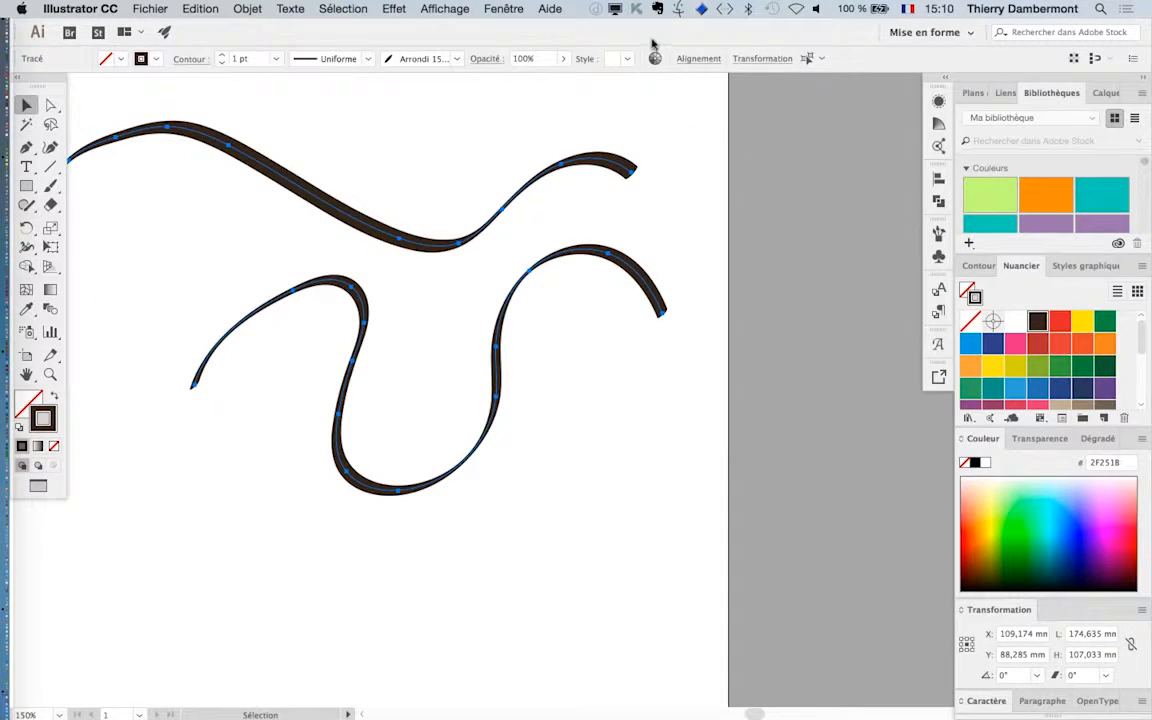
# Display the Contour panel and detach both it and the Formes panel from the dock as floating panels.
pyautogui.click(506, 8)
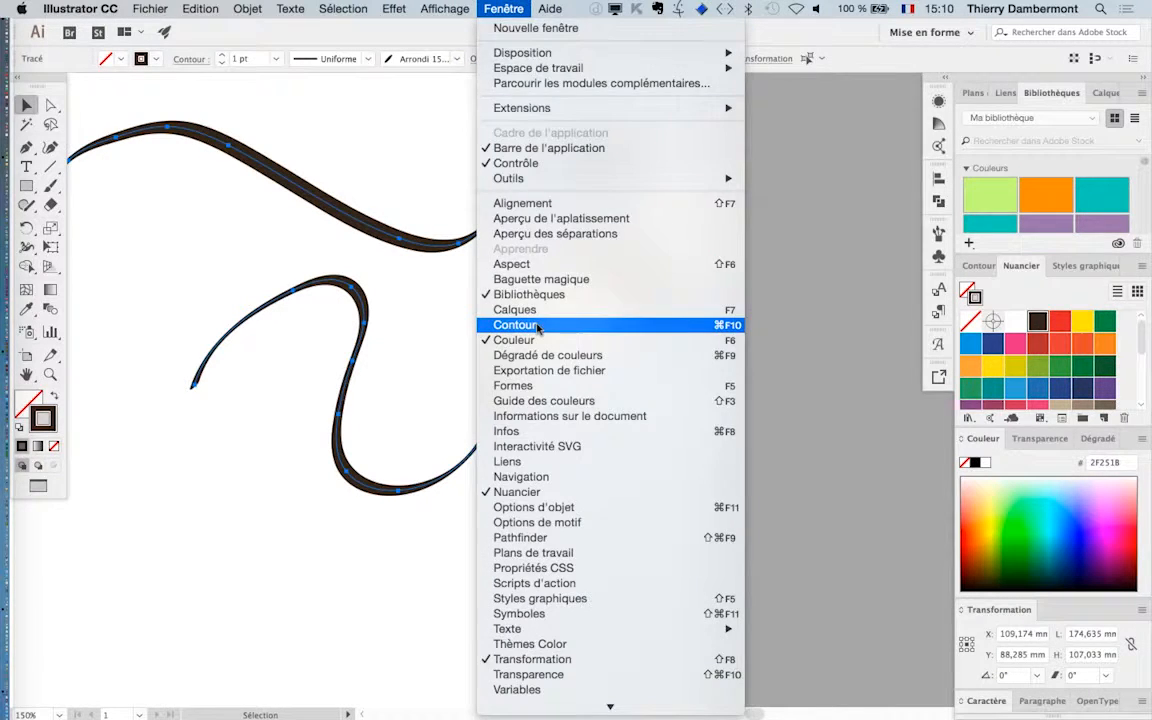
pyautogui.click(600, 321)
pyautogui.moveTo(990, 265); pyautogui.dragTo(740, 178)
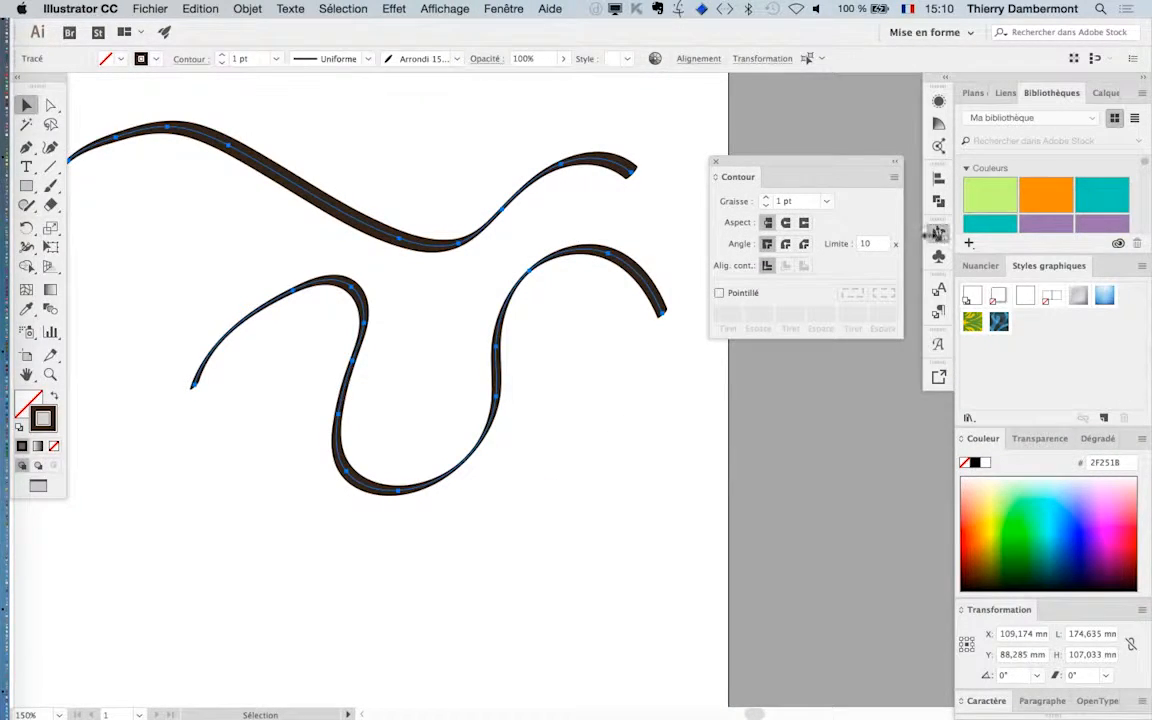
pyautogui.moveTo(939, 237)
pyautogui.mouseDown()
pyautogui.moveTo(715, 386)
pyautogui.moveTo(560, 468)
pyautogui.moveTo(575, 459)
pyautogui.mouseUp()
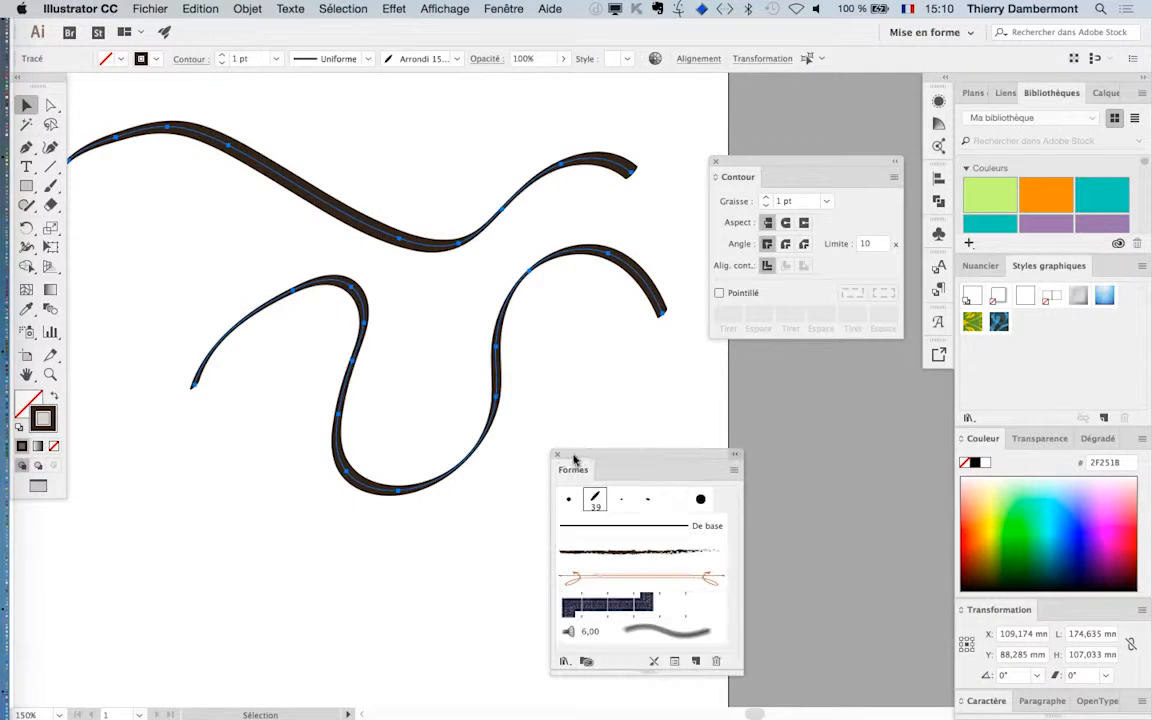
# Collapse the docked panels to icons, deselect the curves, and place the Contour and Formes panels beside the artboard.
pyautogui.click(1143, 78)
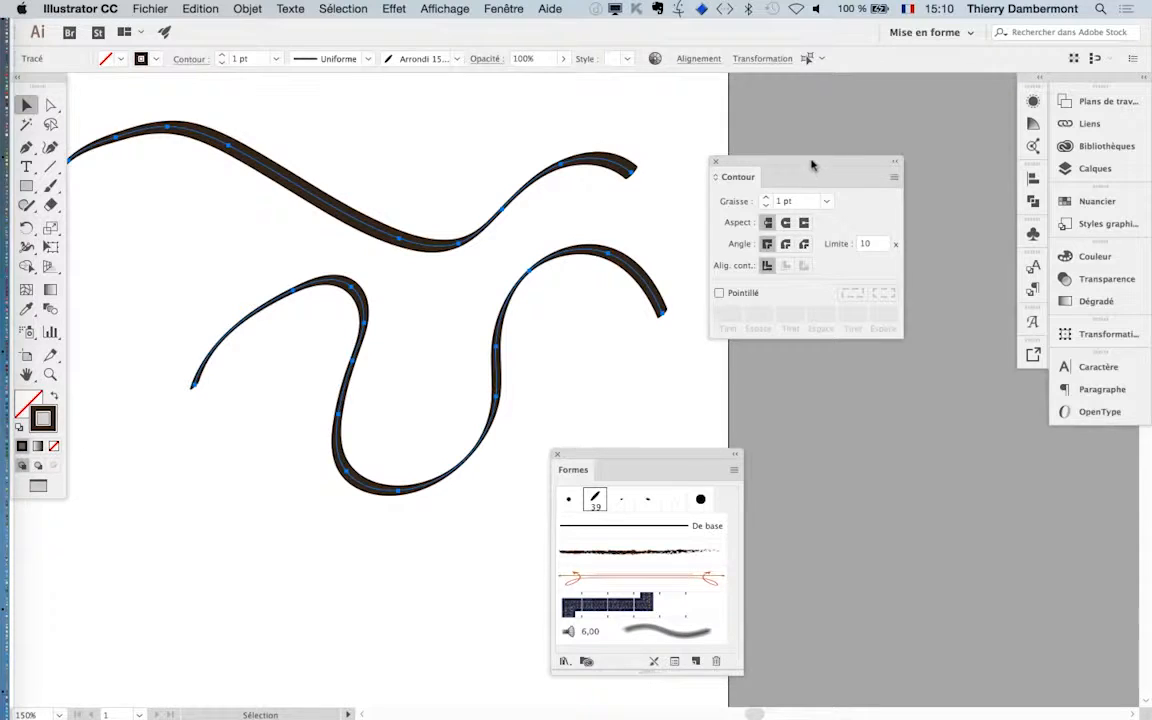
pyautogui.moveTo(820, 174); pyautogui.dragTo(881, 150)
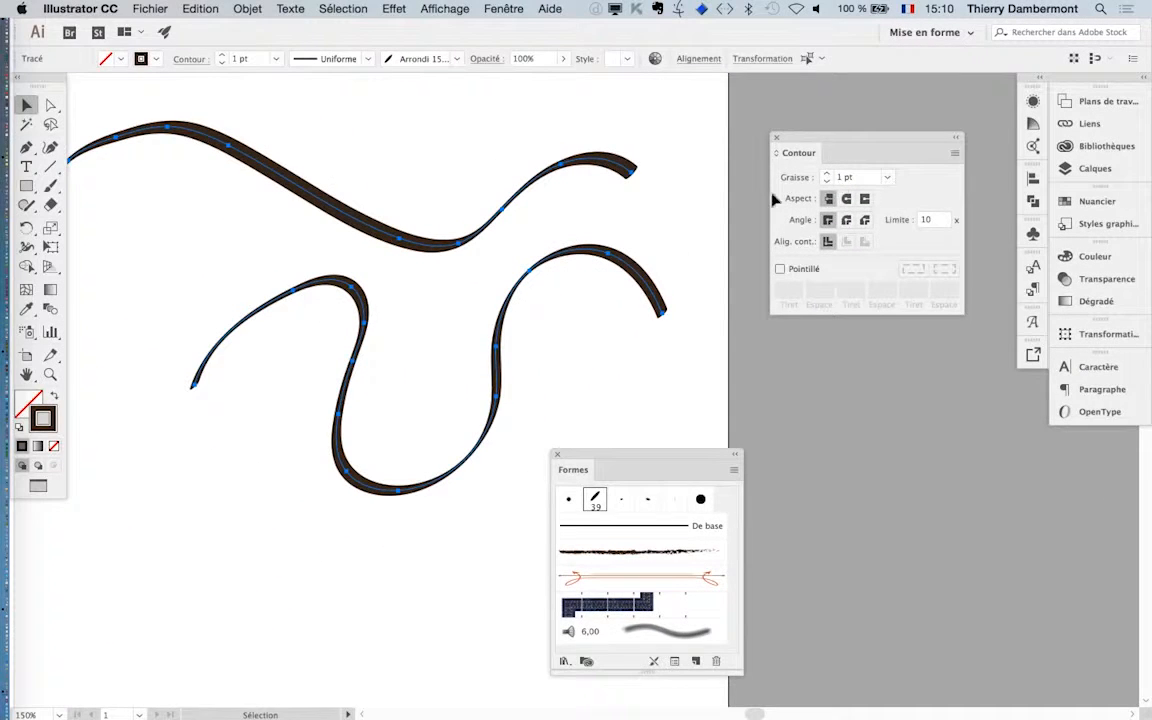
pyautogui.click(733, 424)
pyautogui.moveTo(675, 462); pyautogui.dragTo(906, 380)
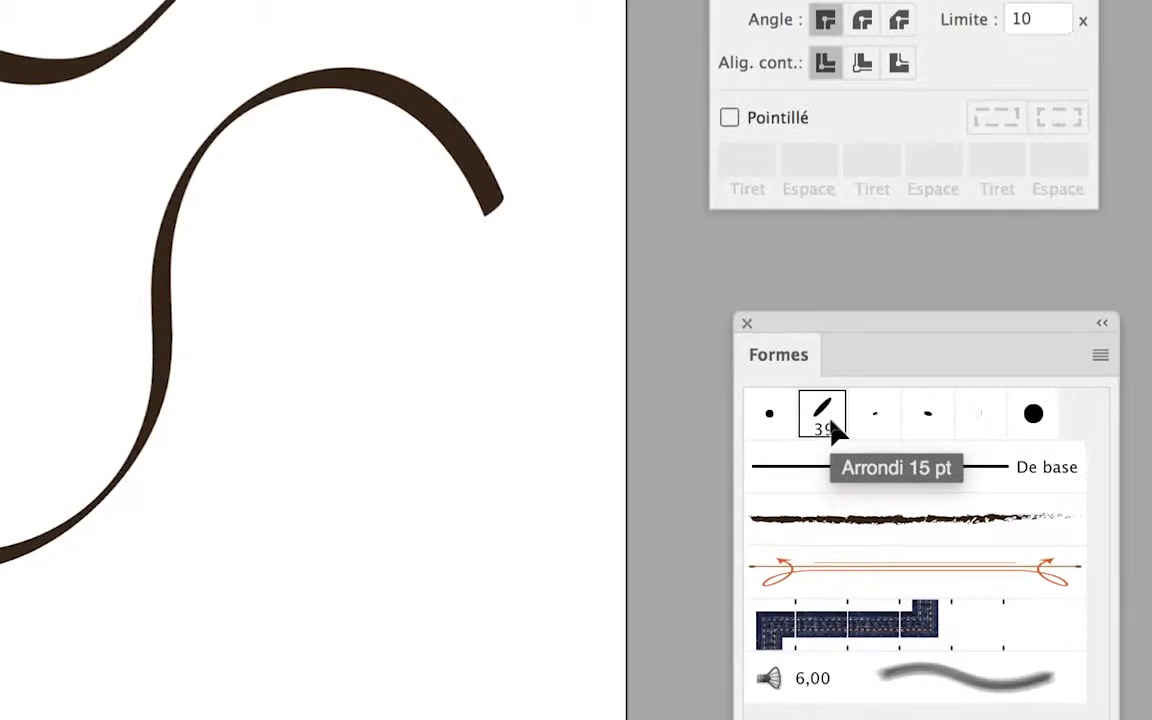
# Open the Arrondi 15 pt brush's options, set its size to 51 pt, and move the dialog clear of the curves.
pyautogui.doubleClick(828, 422)
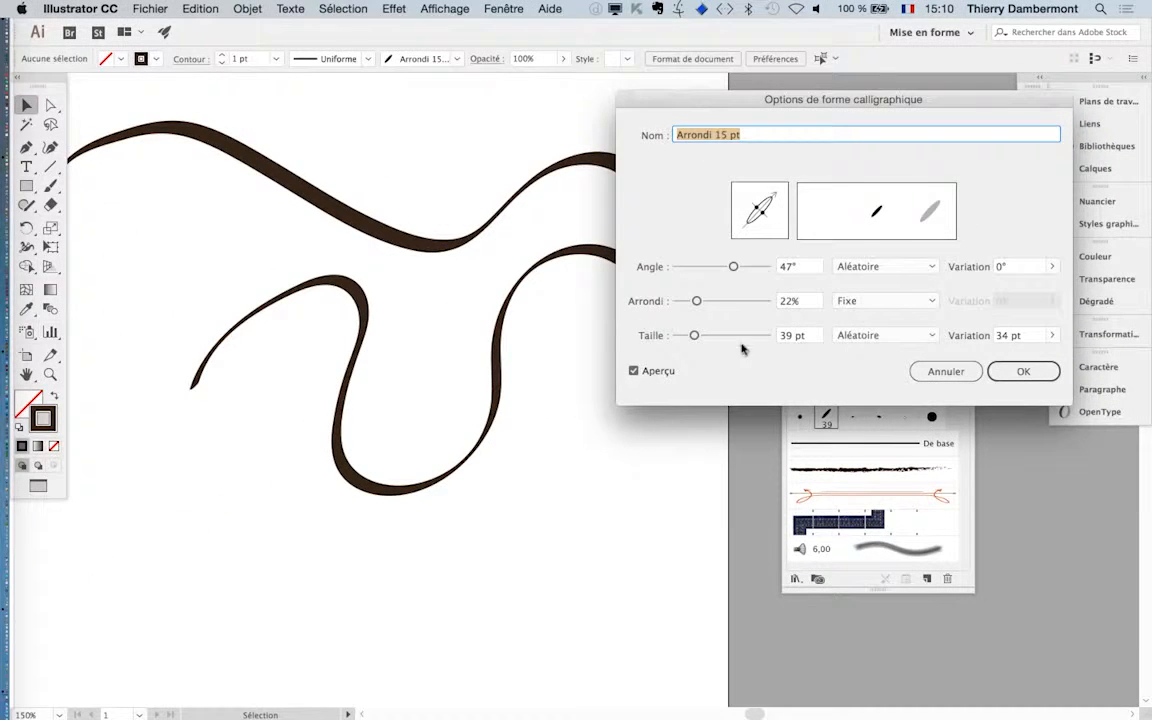
pyautogui.moveTo(693, 335); pyautogui.dragTo(700, 337)
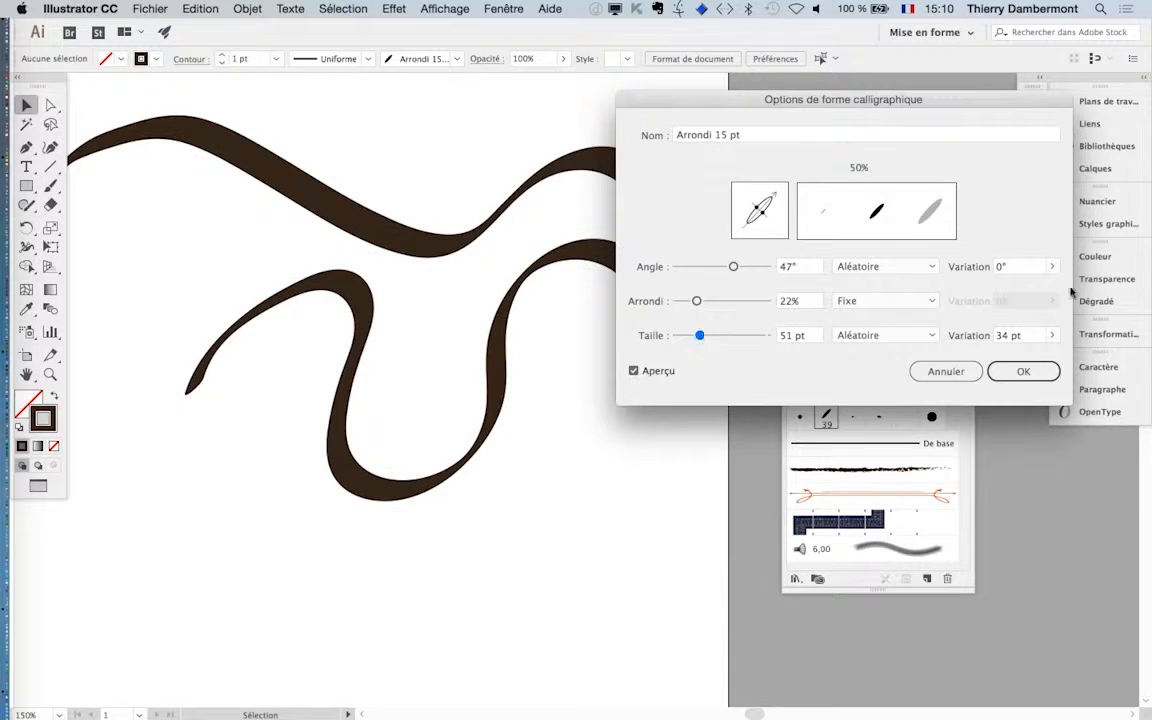
pyautogui.click(1055, 337)
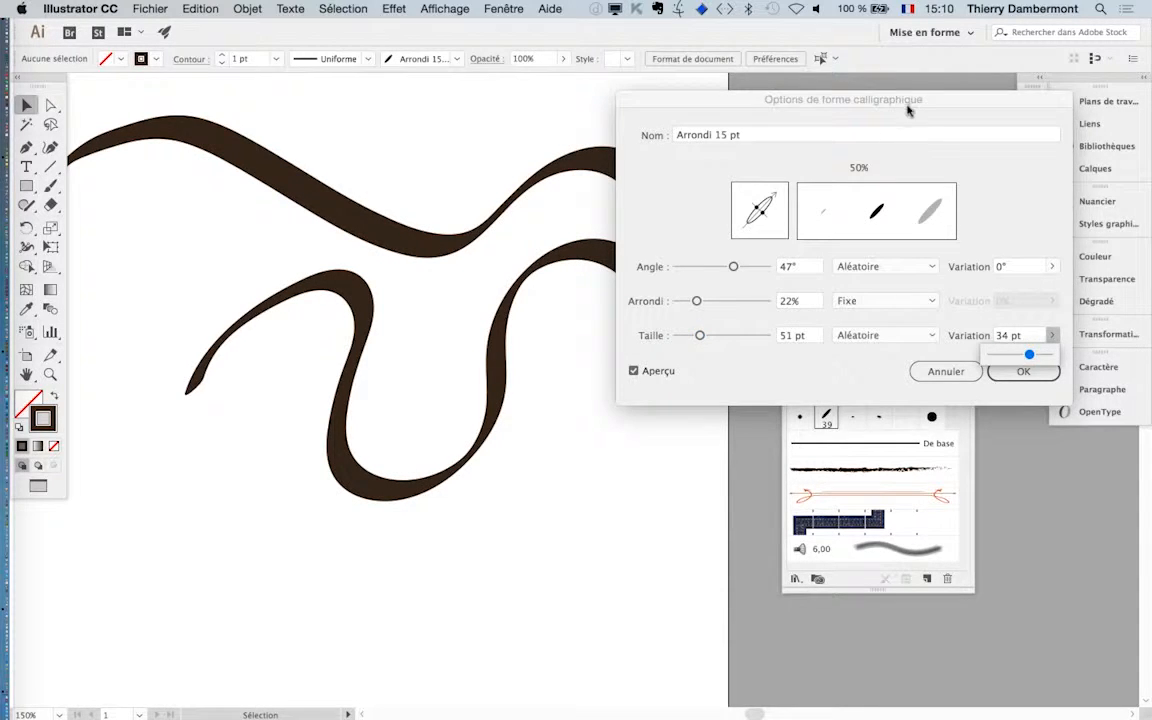
pyautogui.moveTo(908, 110); pyautogui.dragTo(608, 416)
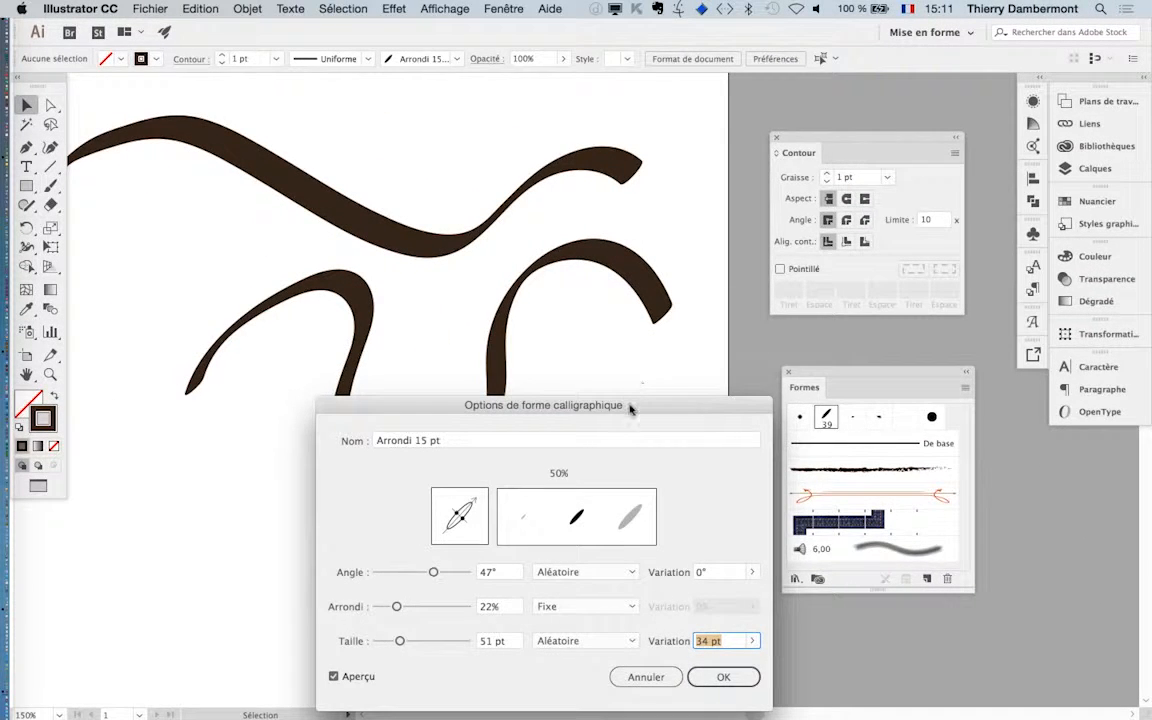
pyautogui.moveTo(630, 408)
pyautogui.mouseDown()
pyautogui.moveTo(1140, 163)
pyautogui.moveTo(1070, 94)
pyautogui.mouseUp()
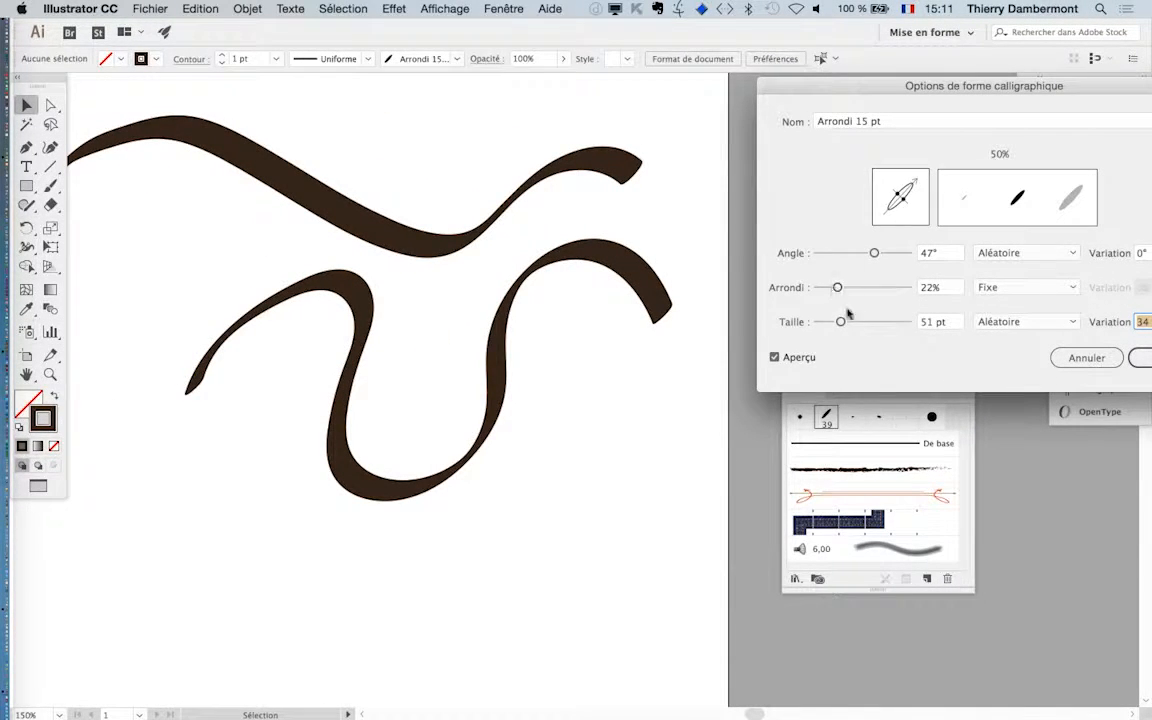
pyautogui.moveTo(845, 88); pyautogui.dragTo(827, 43)
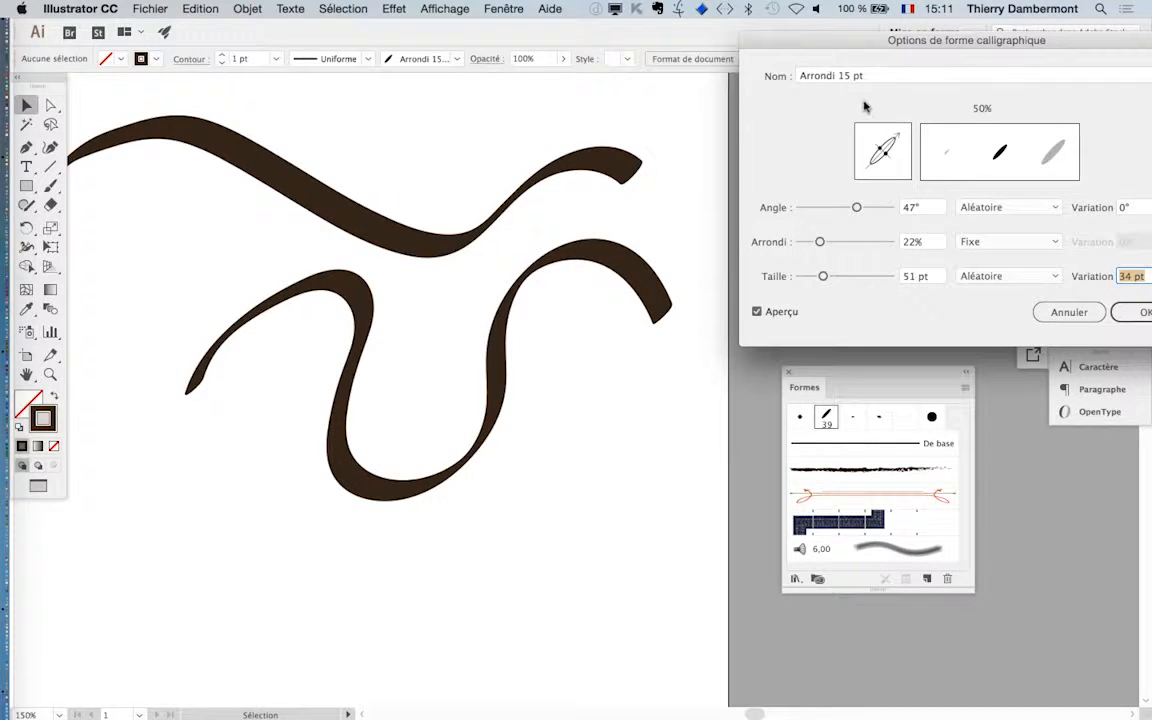
# Set the brush's size to 67 pt and its size variation to 16 pt, keeping the size mode on Aléatoire.
pyautogui.moveTo(826, 277); pyautogui.dragTo(833, 279)
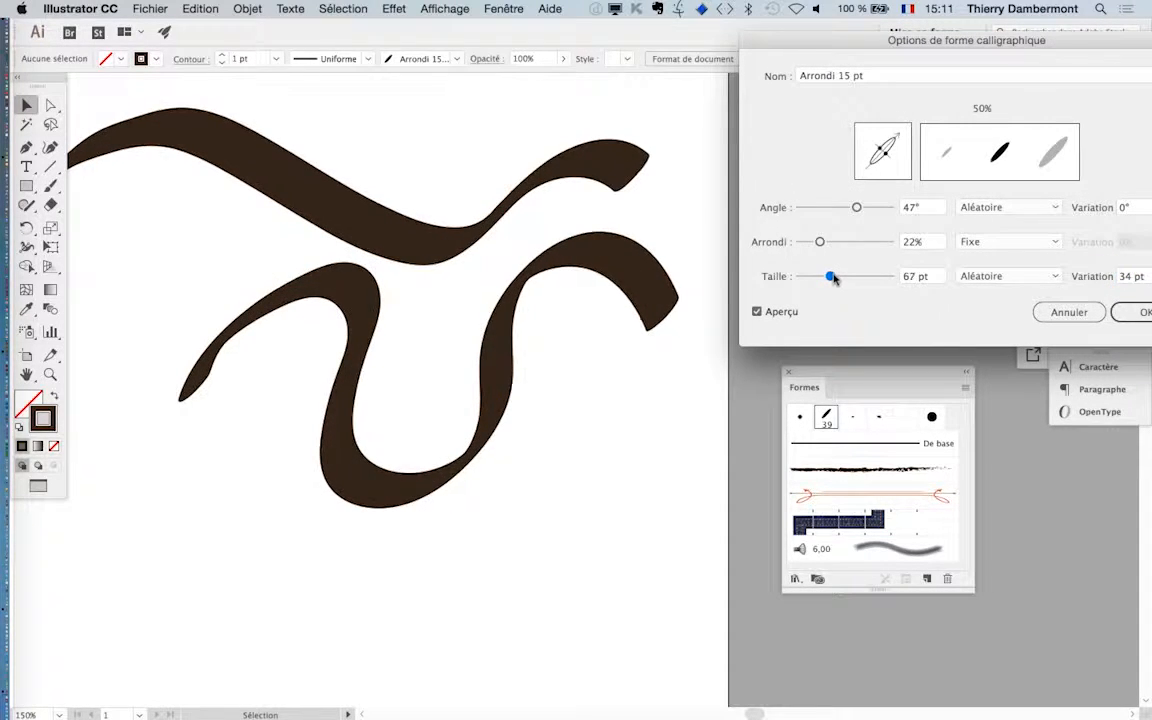
pyautogui.moveTo(1047, 39); pyautogui.dragTo(988, 28)
pyautogui.click(969, 264)
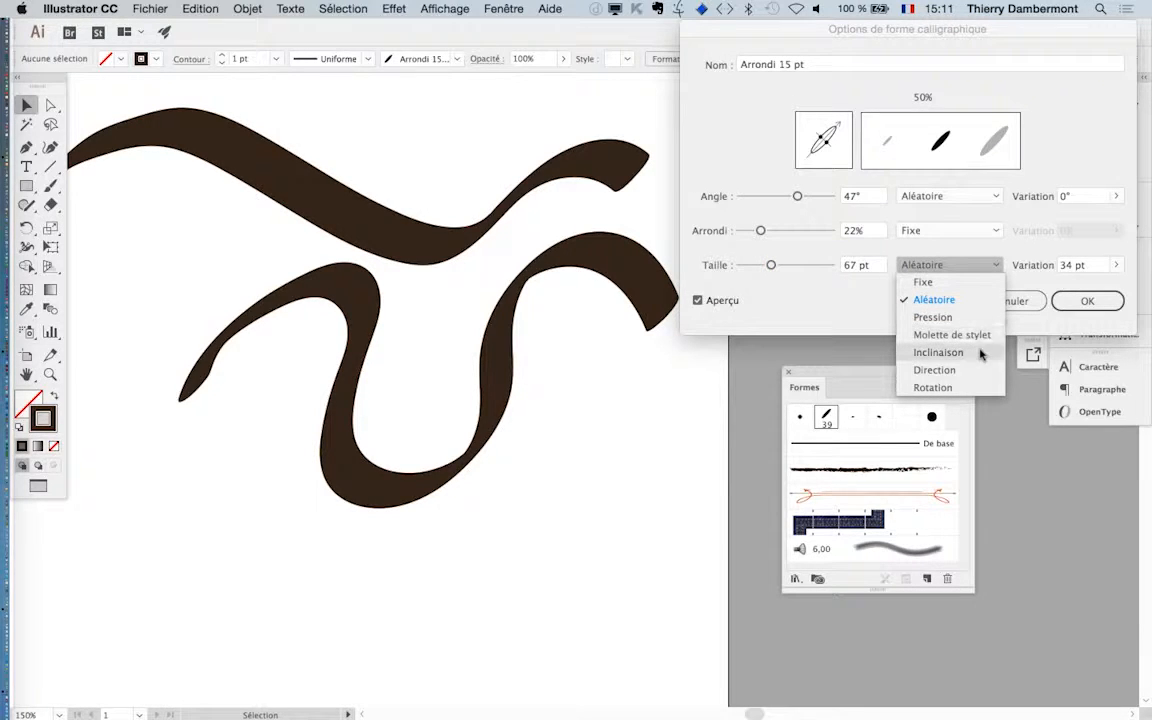
pyautogui.click(812, 320)
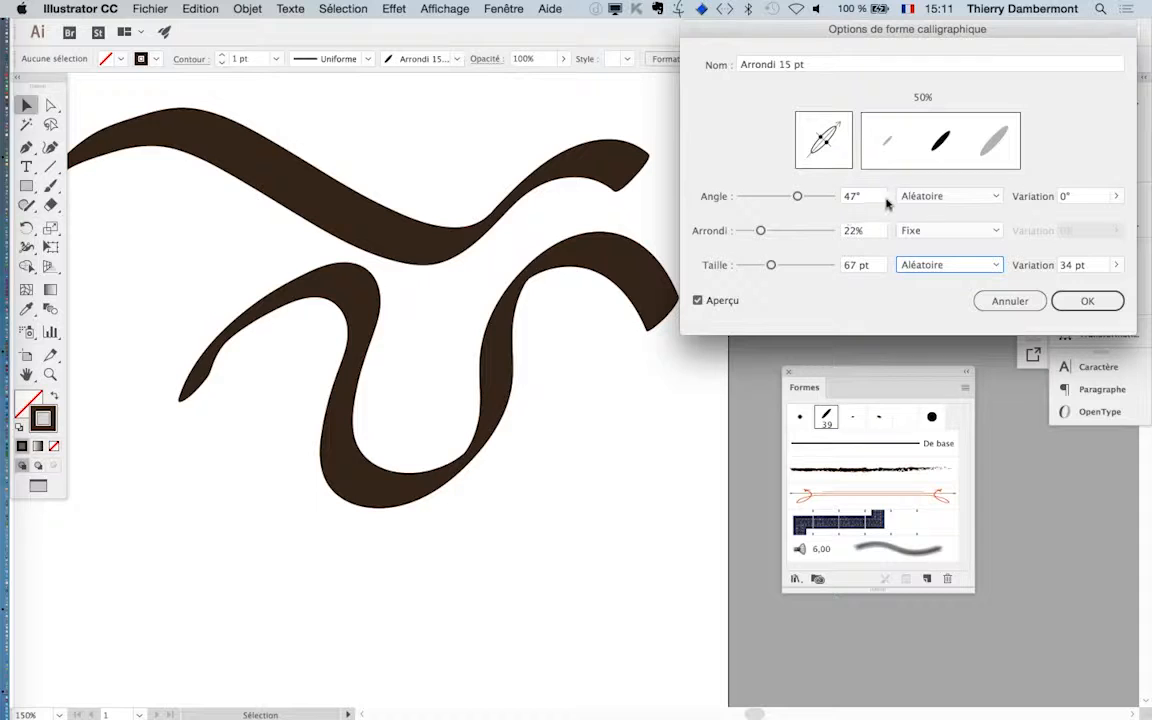
pyautogui.moveTo(1116, 266); pyautogui.dragTo(1068, 287)
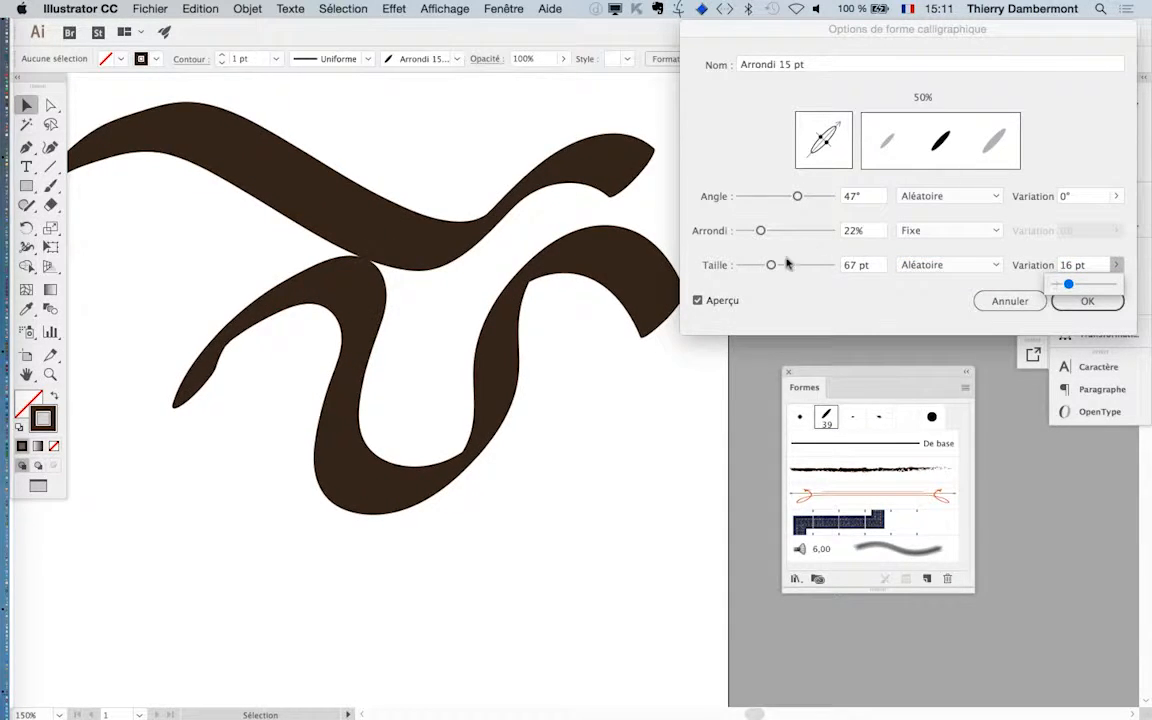
# Set the brush's size to 29 pt and its angle variation to 110°, and apply the options to the existing curves.
pyautogui.moveTo(767, 265); pyautogui.dragTo(755, 267)
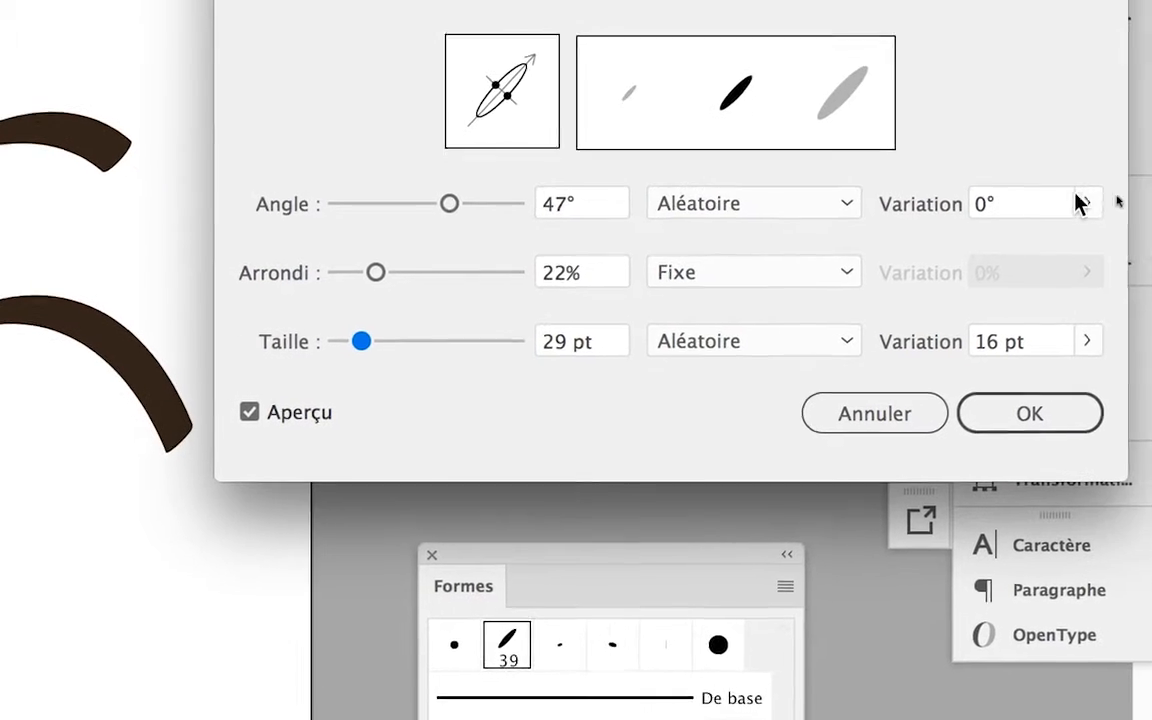
pyautogui.click(1080, 200)
pyautogui.click(958, 236)
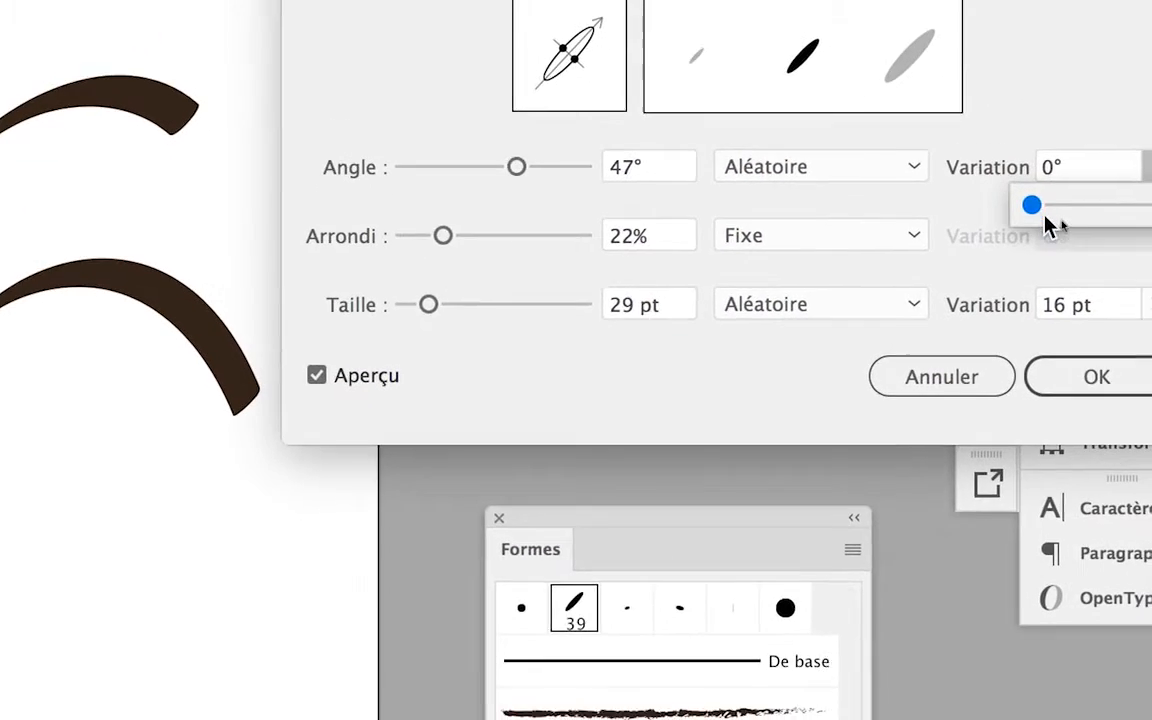
pyautogui.moveTo(1094, 304); pyautogui.dragTo(1122, 306)
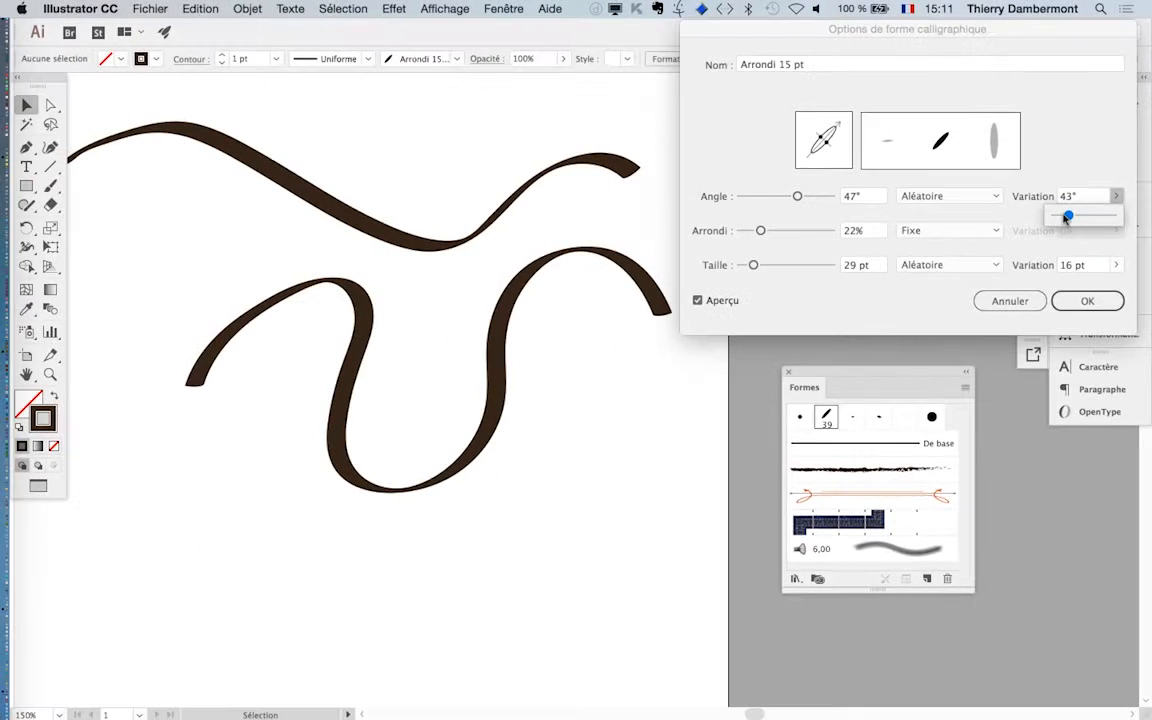
pyautogui.moveTo(1065, 211)
pyautogui.mouseDown()
pyautogui.moveTo(1072, 218)
pyautogui.moveTo(1057, 218)
pyautogui.moveTo(1100, 216)
pyautogui.moveTo(1090, 215)
pyautogui.mouseUp()
pyautogui.click(1113, 200)
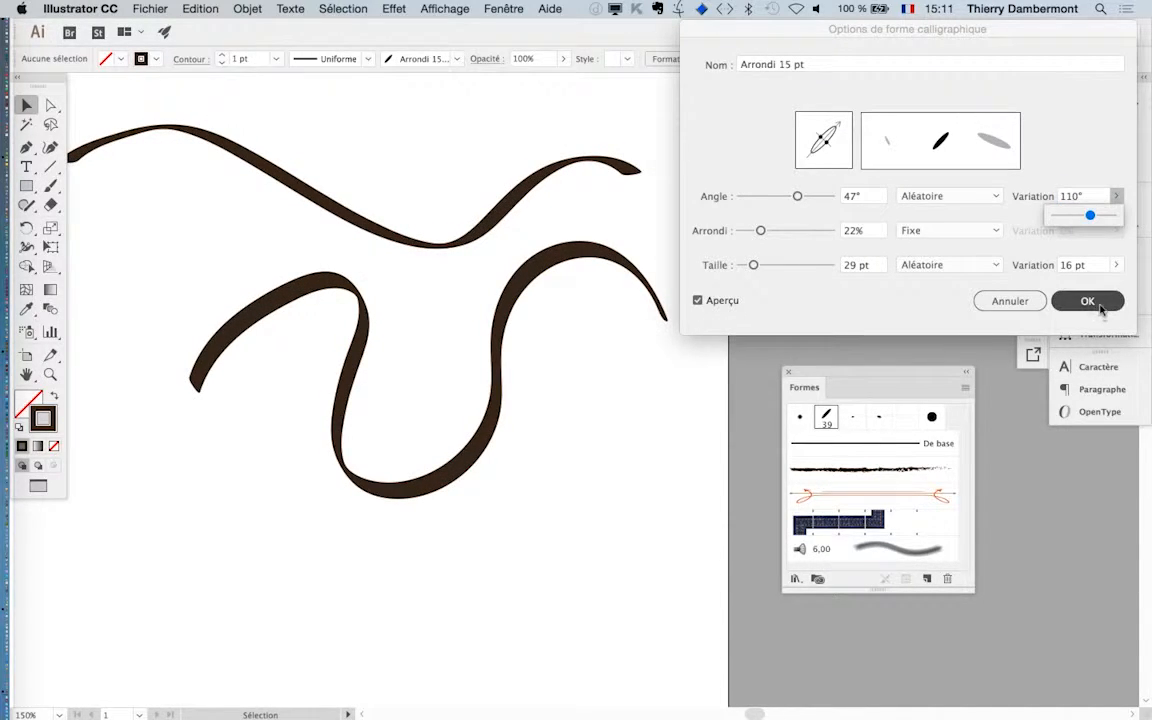
pyautogui.click(1100, 308)
pyautogui.click(836, 210)
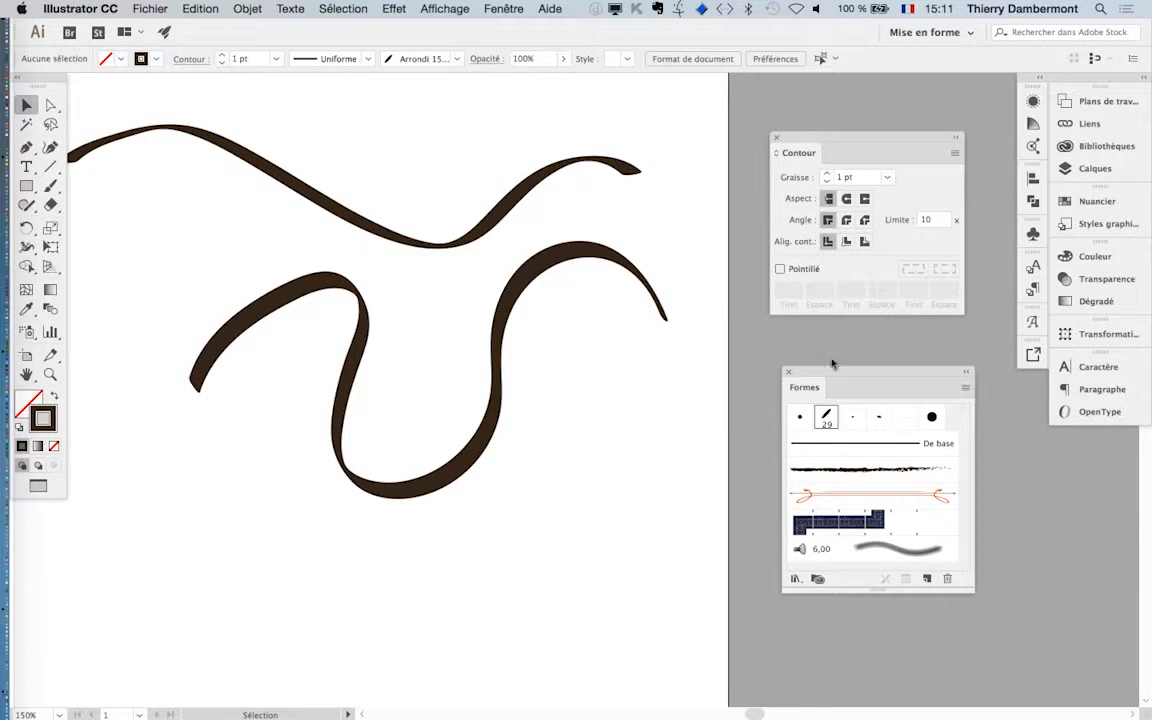
# Select both curves and reapply the Arrondi 15 pt brush several times to regenerate their random stroke shapes.
pyautogui.scroll(-1, 643, 361)
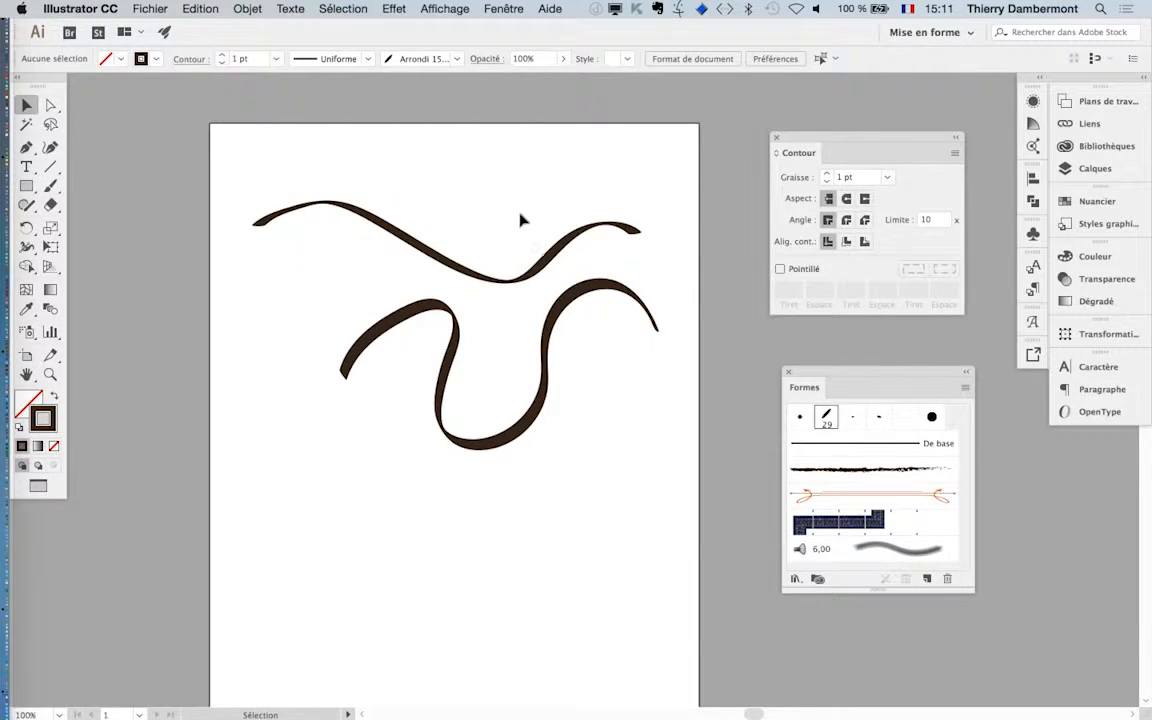
pyautogui.moveTo(520, 220); pyautogui.dragTo(548, 332)
pyautogui.click(825, 418)
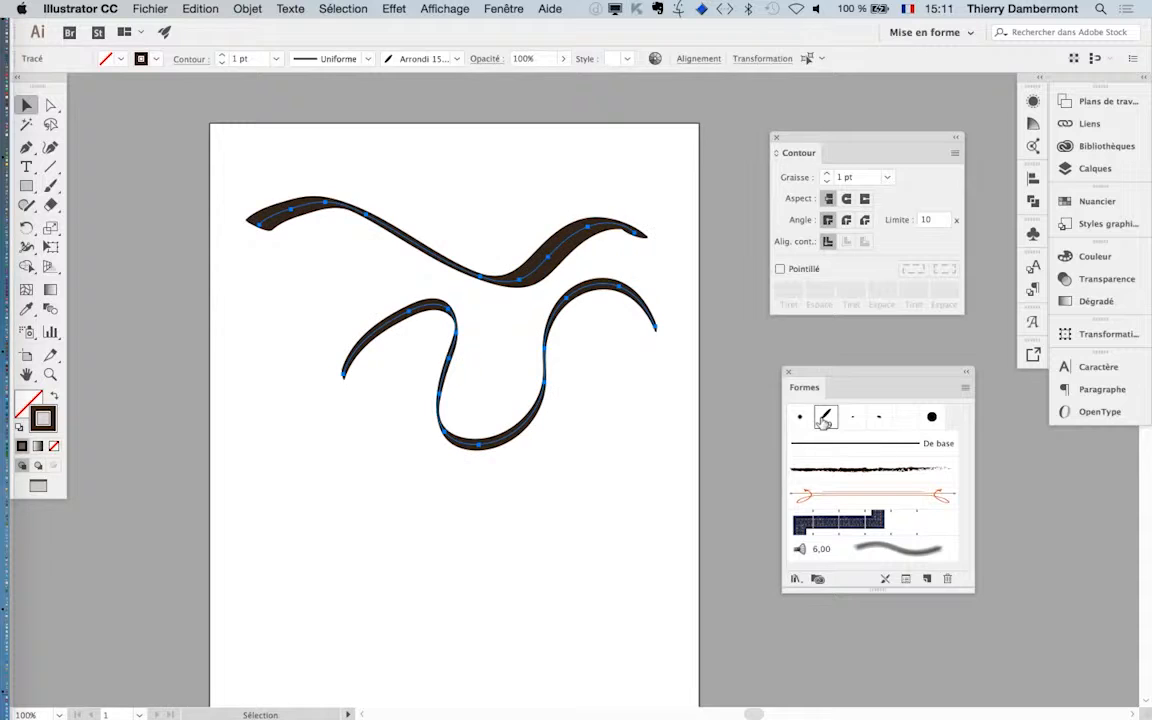
pyautogui.click(824, 420)
pyautogui.click(824, 420)
pyautogui.click(824, 420)
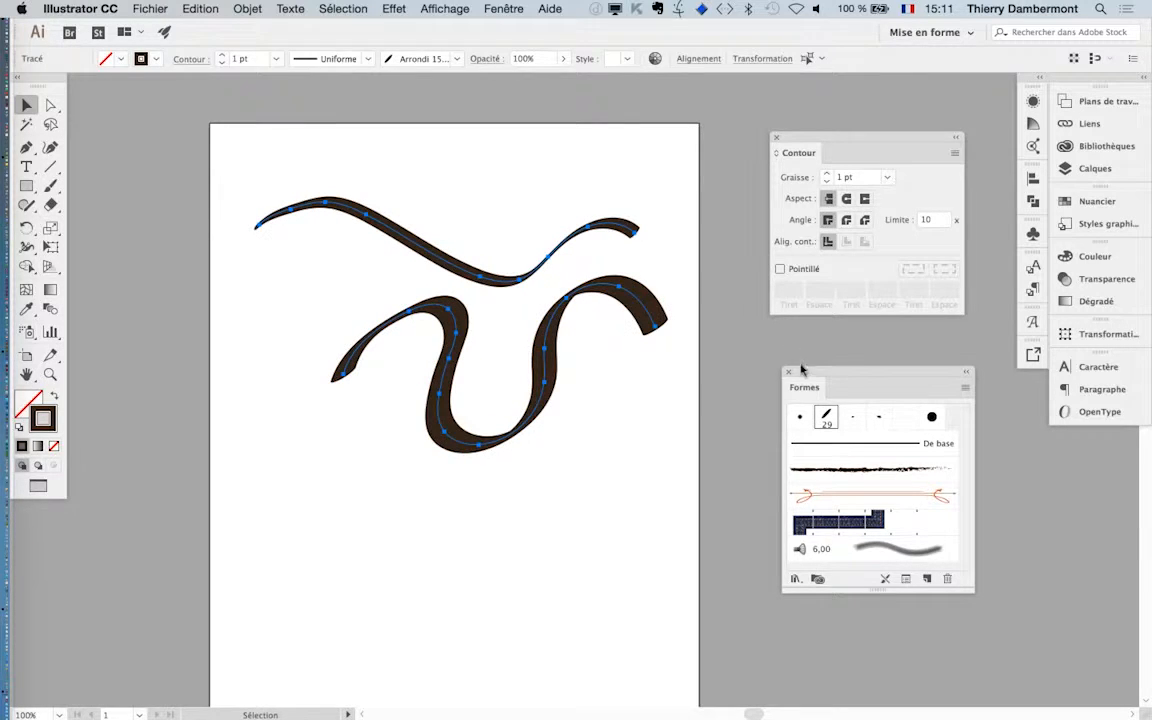
# Place the Formes panel beside the curves, reselect both curves, and repeatedly reapply the Arrondi 15 pt brush for new random variations.
pyautogui.moveTo(800, 369)
pyautogui.mouseDown()
pyautogui.moveTo(751, 309)
pyautogui.moveTo(715, 160)
pyautogui.mouseUp()
pyautogui.click(586, 194)
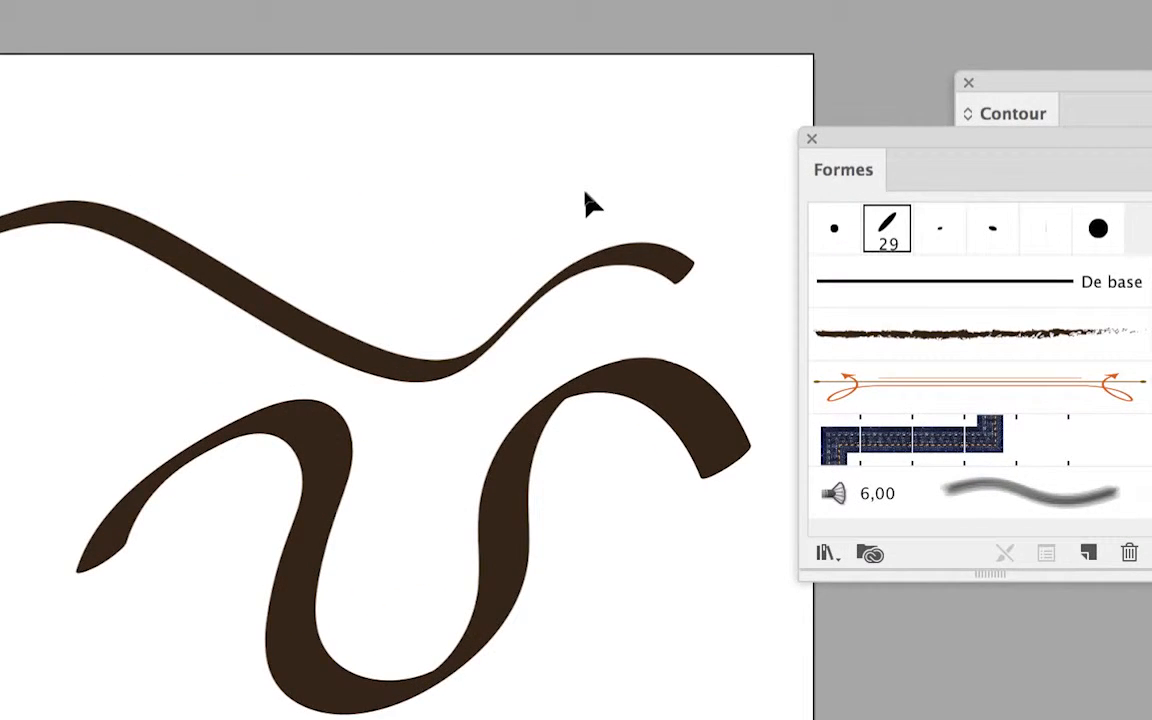
pyautogui.moveTo(590, 203)
pyautogui.mouseDown()
pyautogui.moveTo(688, 391)
pyautogui.moveTo(710, 410)
pyautogui.mouseUp()
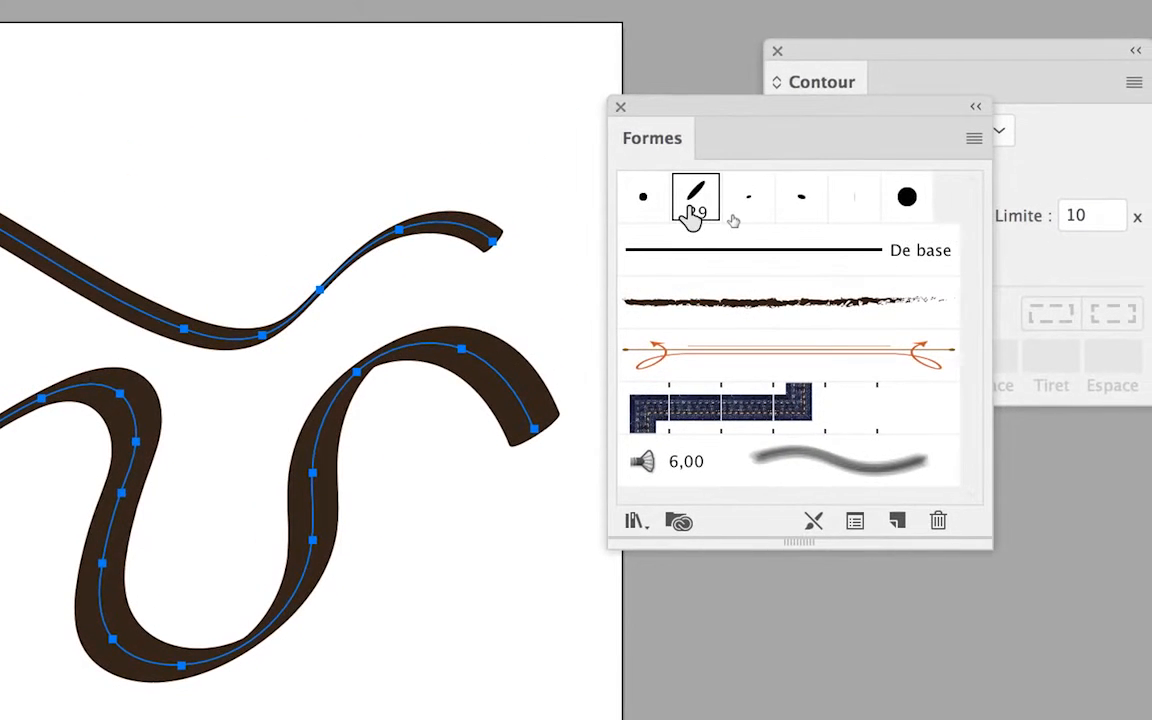
pyautogui.click(690, 214)
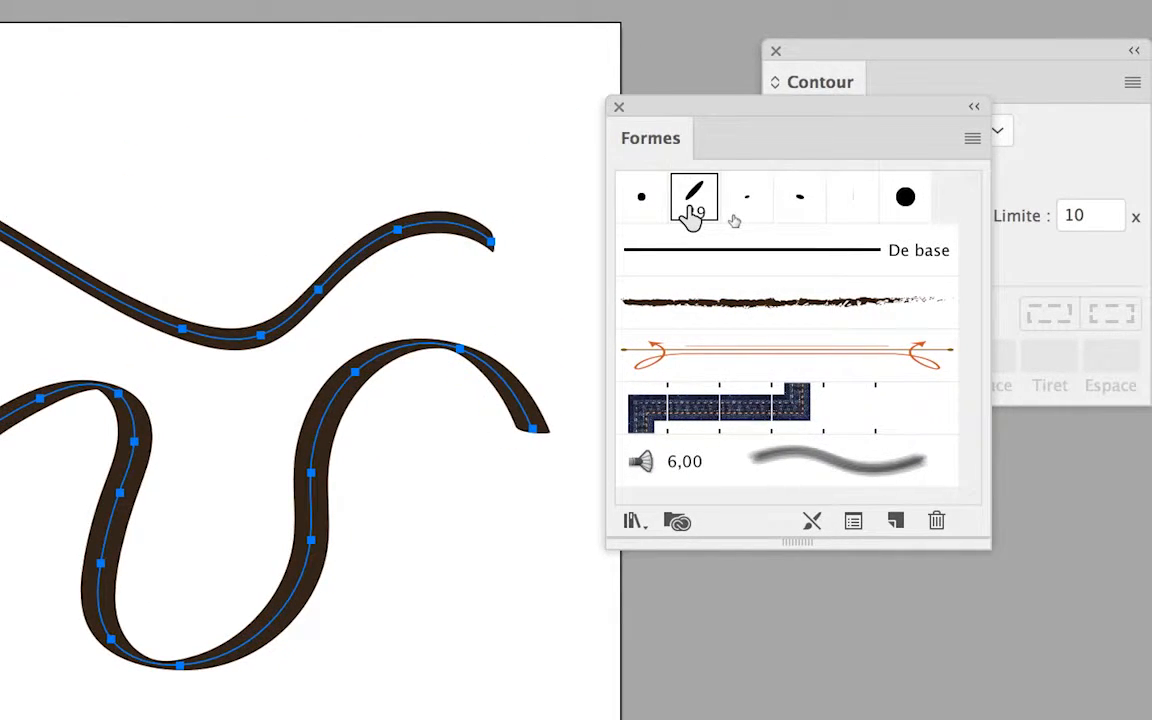
pyautogui.click(690, 212)
pyautogui.click(690, 212)
pyautogui.click(690, 214)
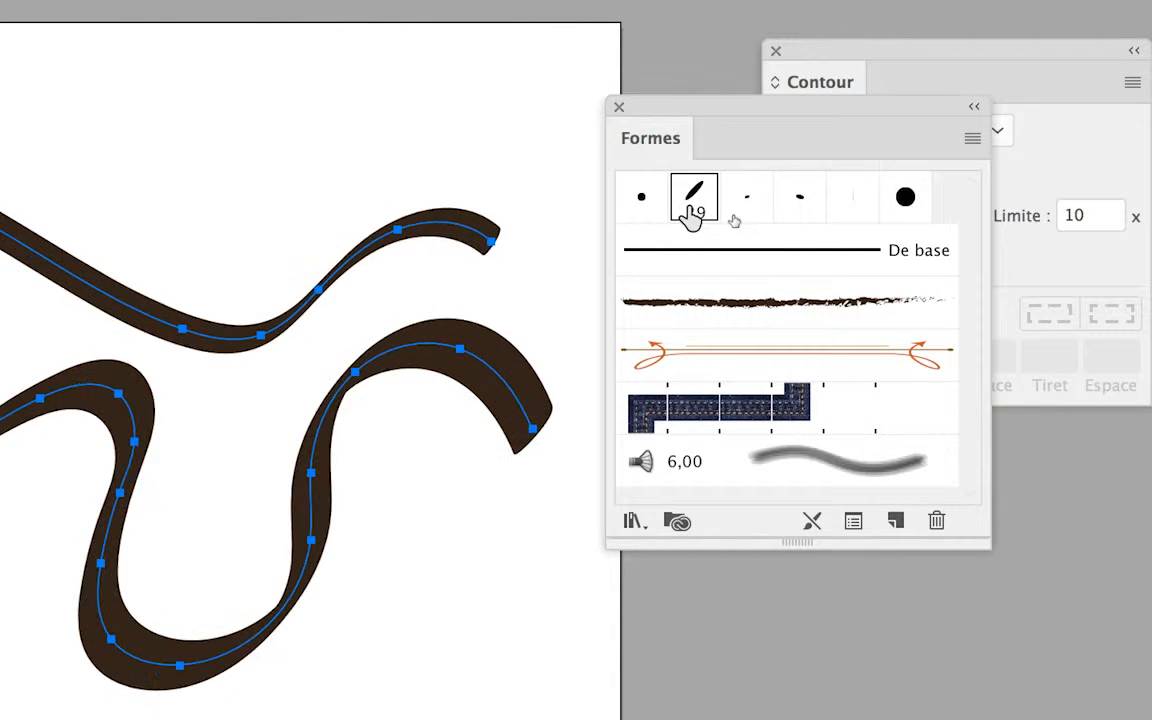
pyautogui.click(691, 215)
pyautogui.click(691, 215)
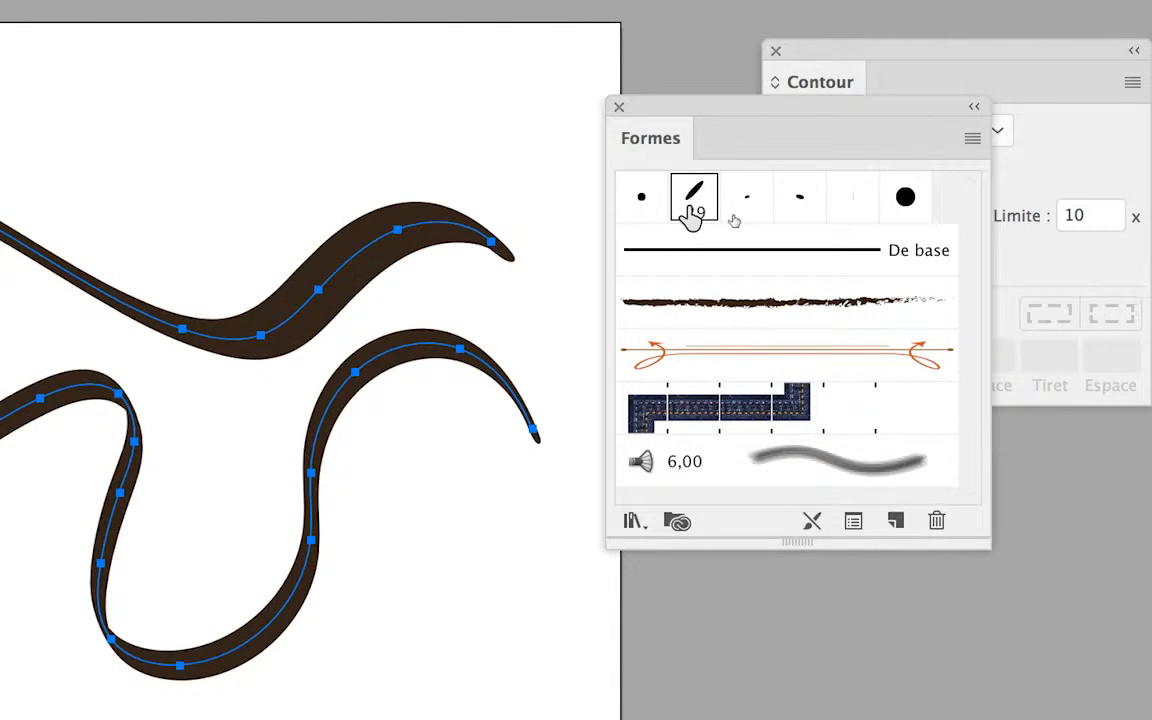
pyautogui.click(691, 215)
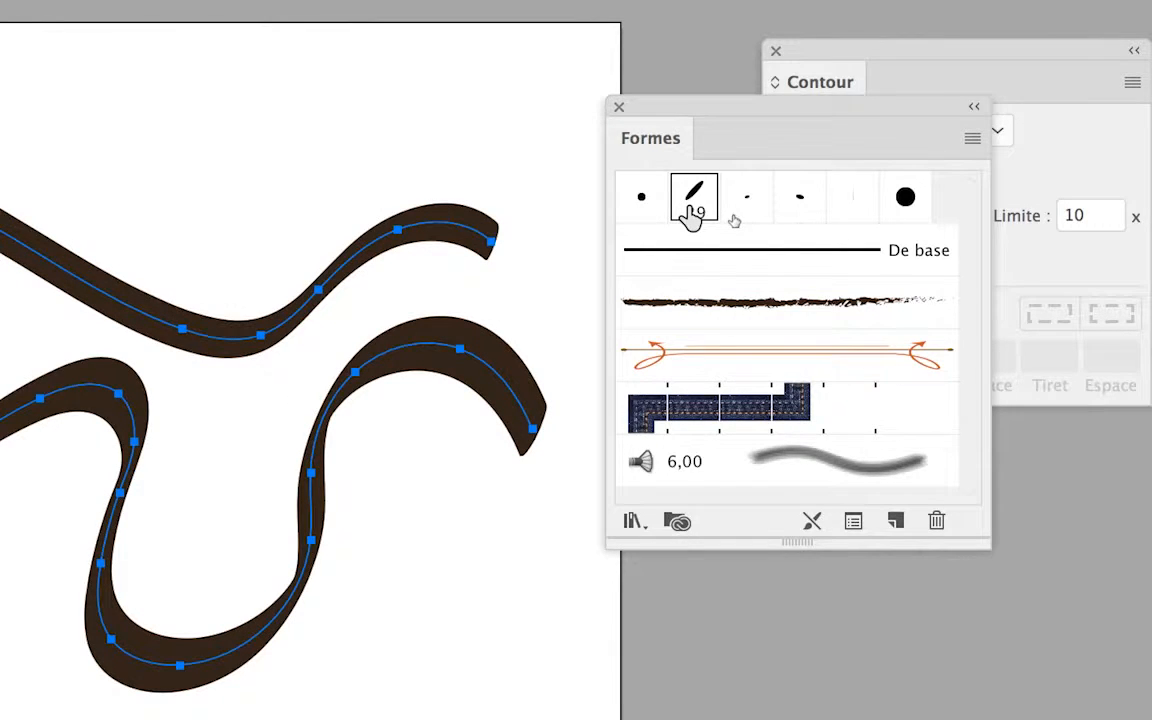
pyautogui.click(691, 215)
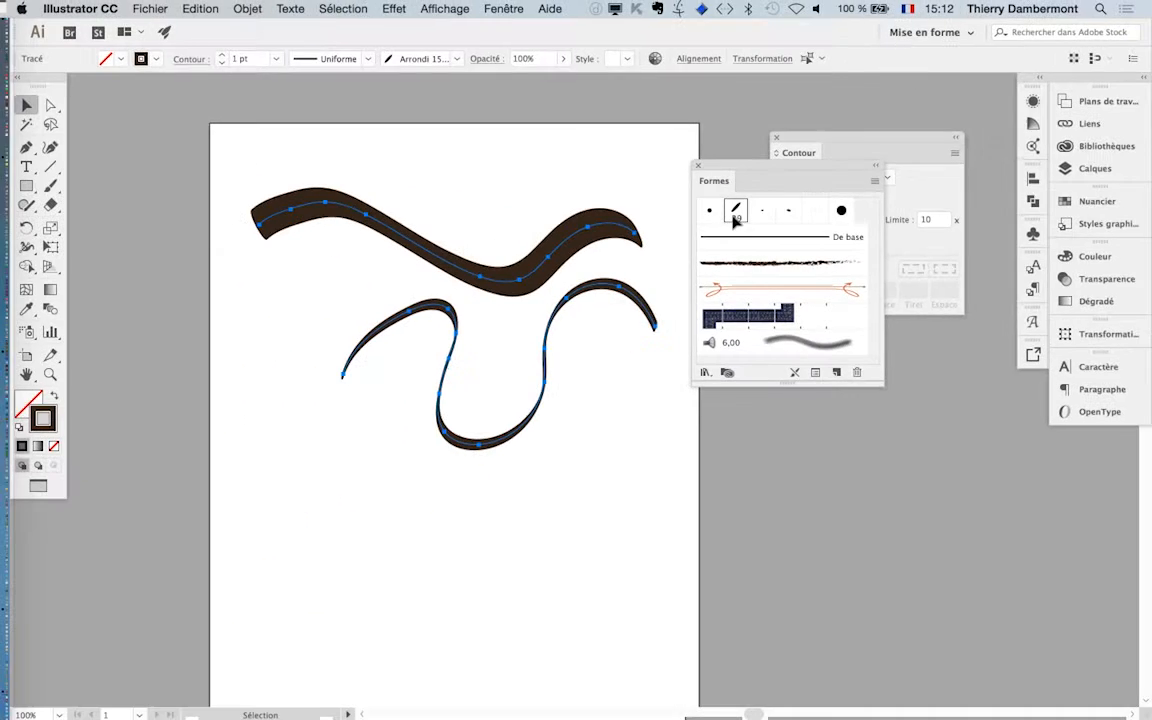
pyautogui.click(735, 215)
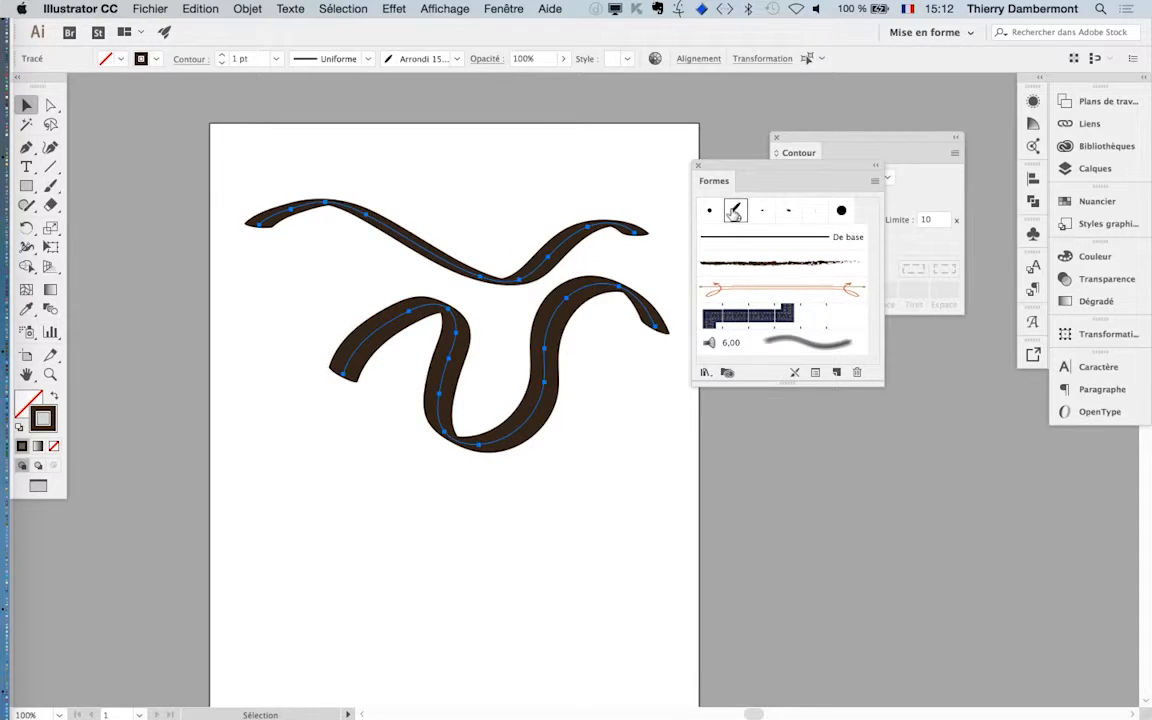
pyautogui.click(735, 214)
pyautogui.click(735, 213)
pyautogui.click(735, 213)
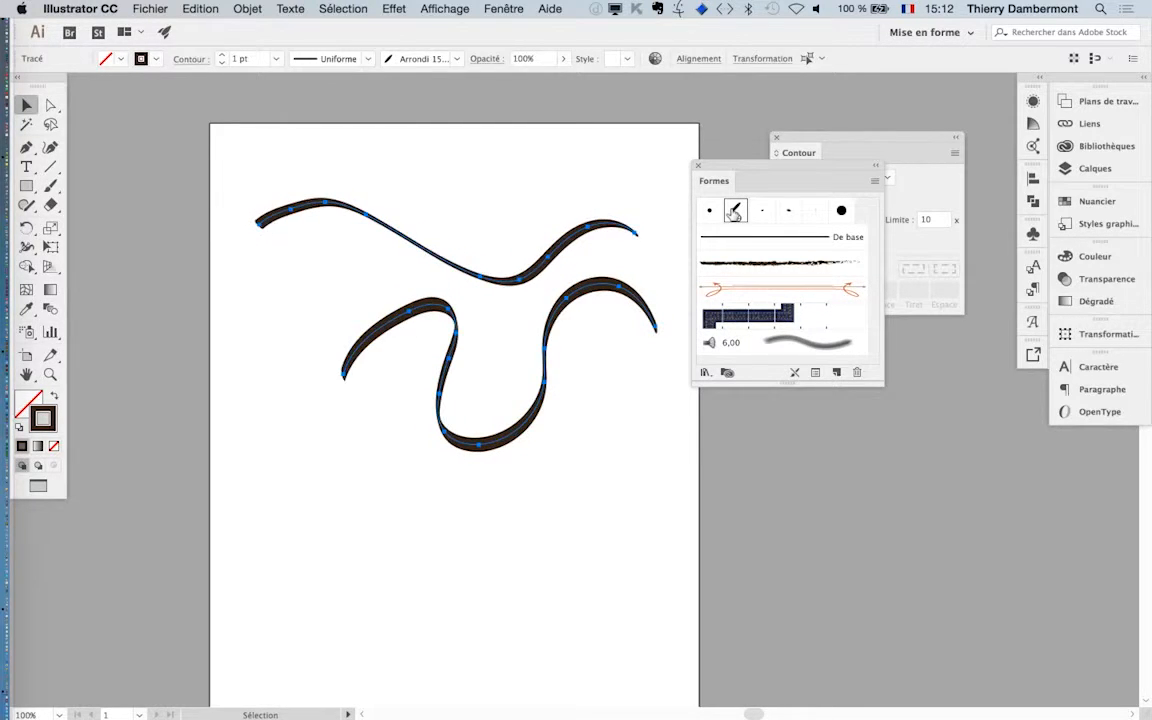
pyautogui.click(735, 213)
pyautogui.click(735, 213)
pyautogui.click(735, 213)
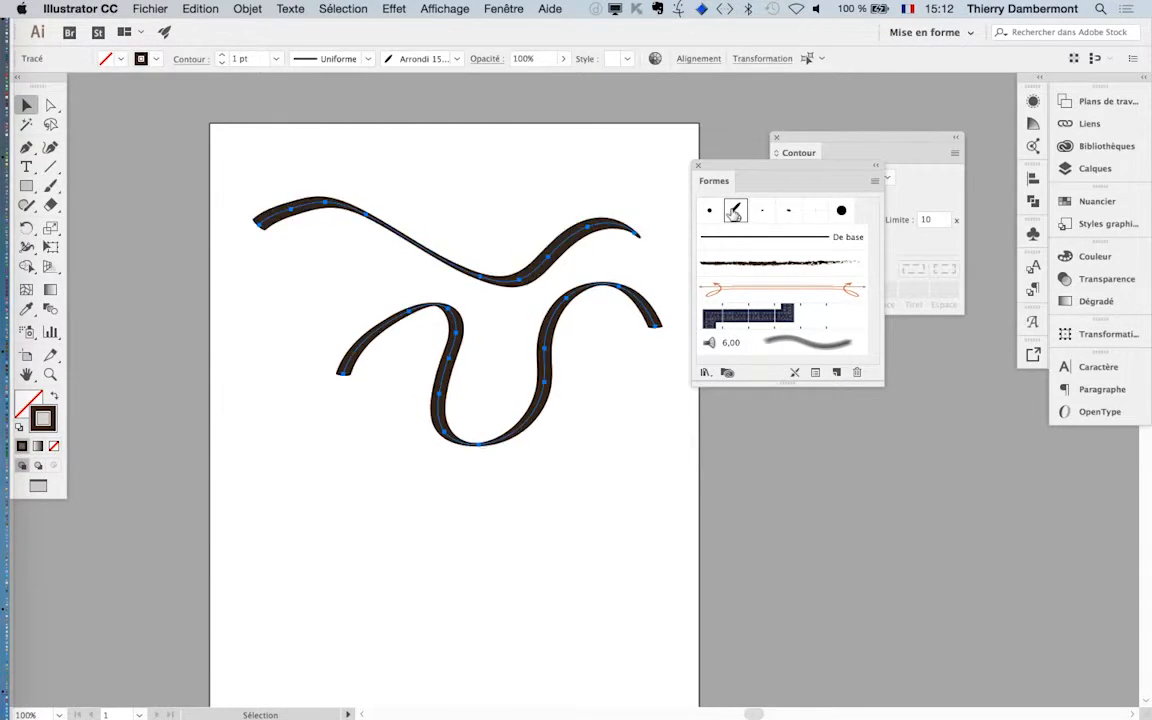
pyautogui.click(735, 213)
pyautogui.click(735, 213)
pyautogui.click(735, 213)
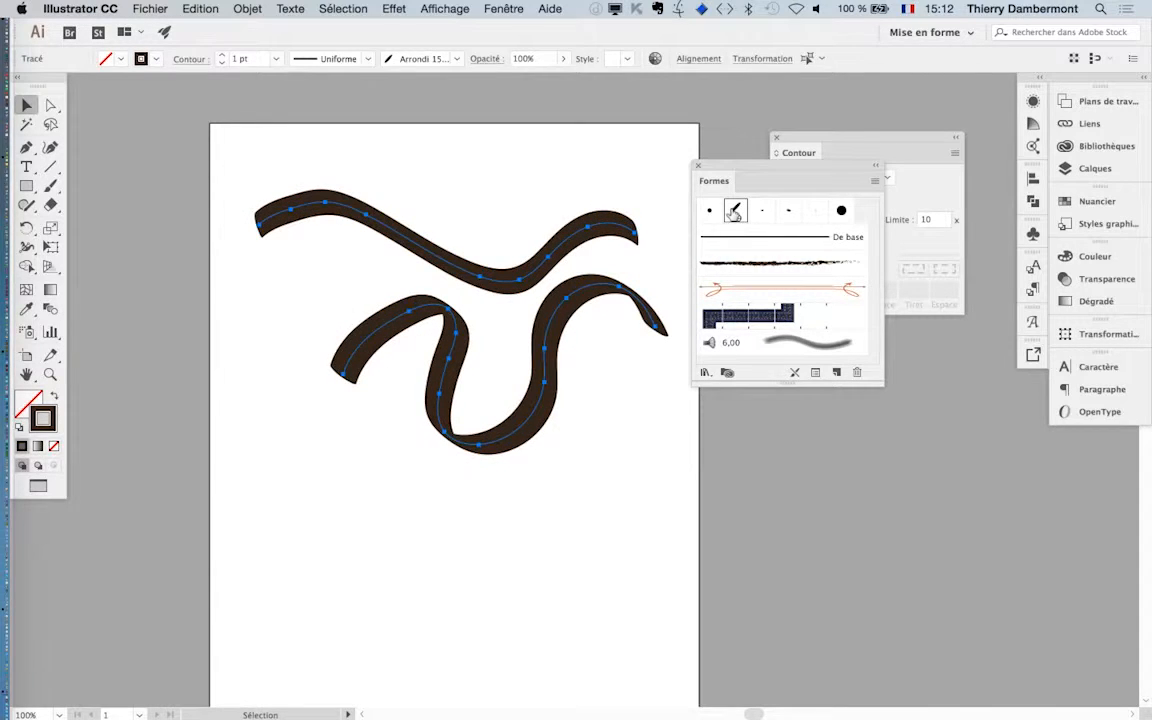
pyautogui.click(735, 213)
pyautogui.click(735, 213)
pyautogui.click(735, 213)
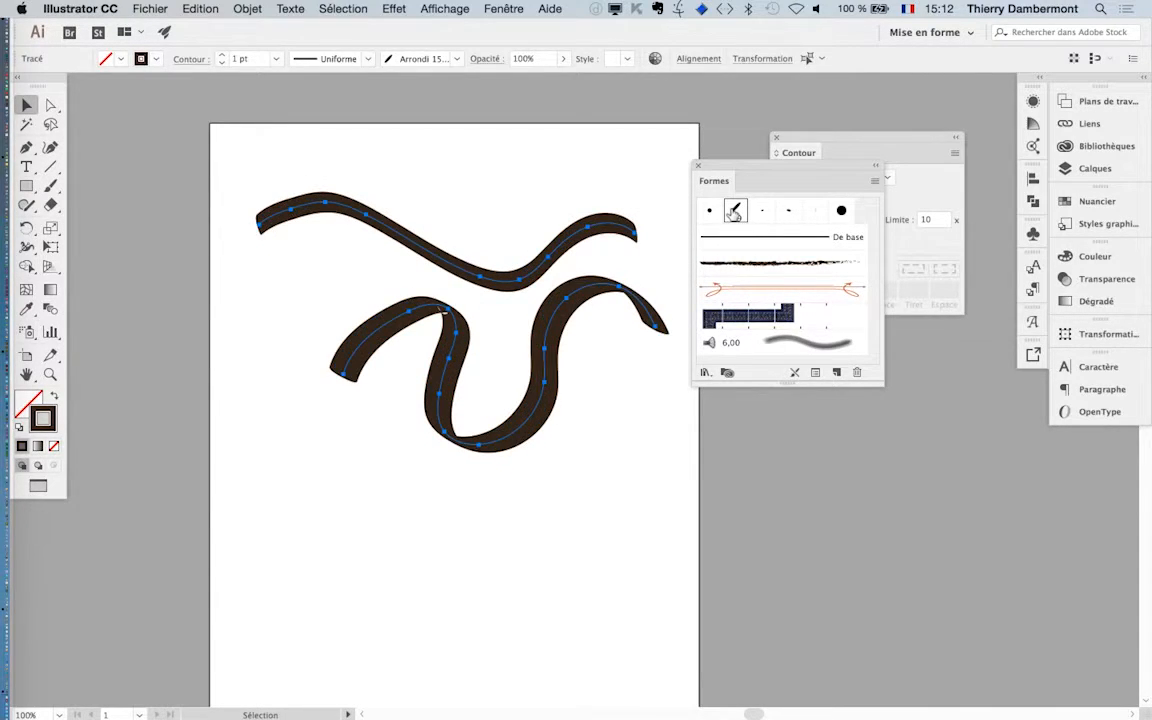
pyautogui.click(735, 213)
pyautogui.click(735, 213)
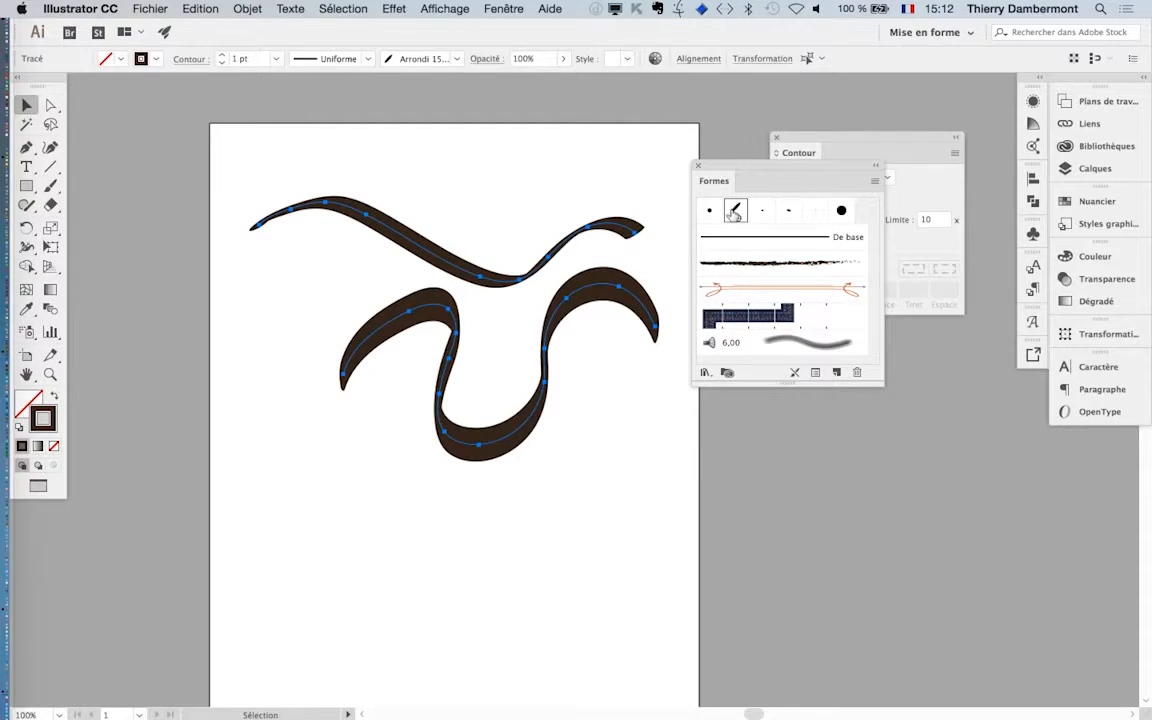
pyautogui.click(735, 213)
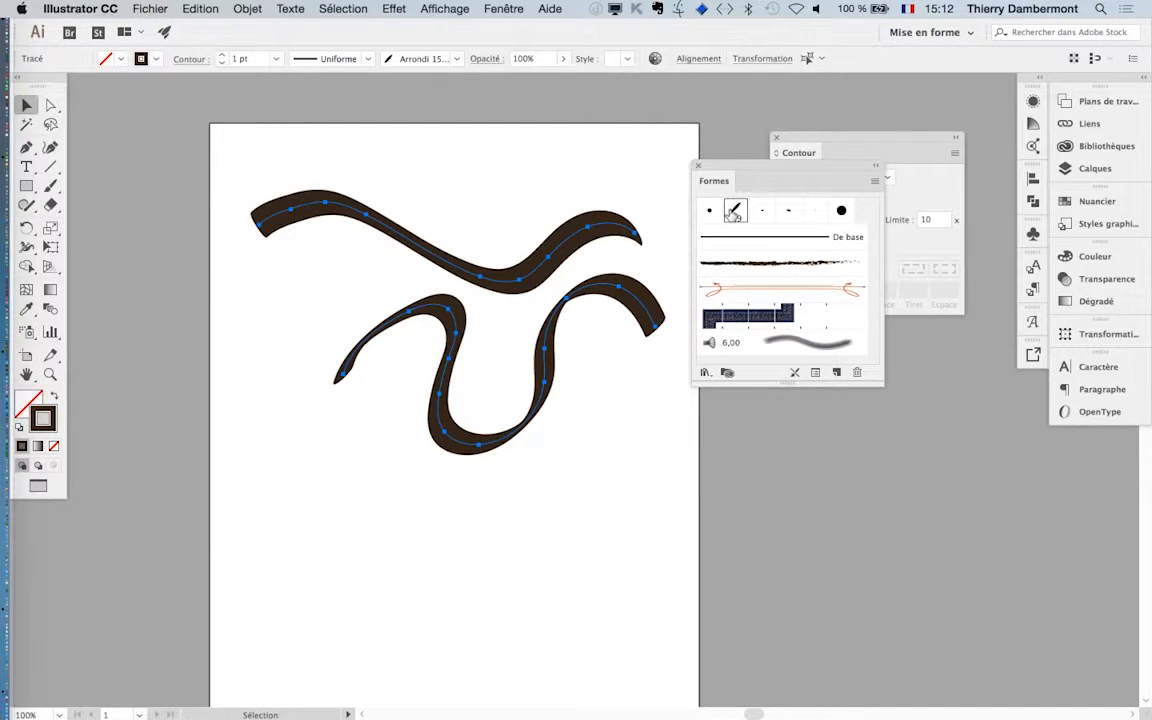
pyautogui.click(735, 213)
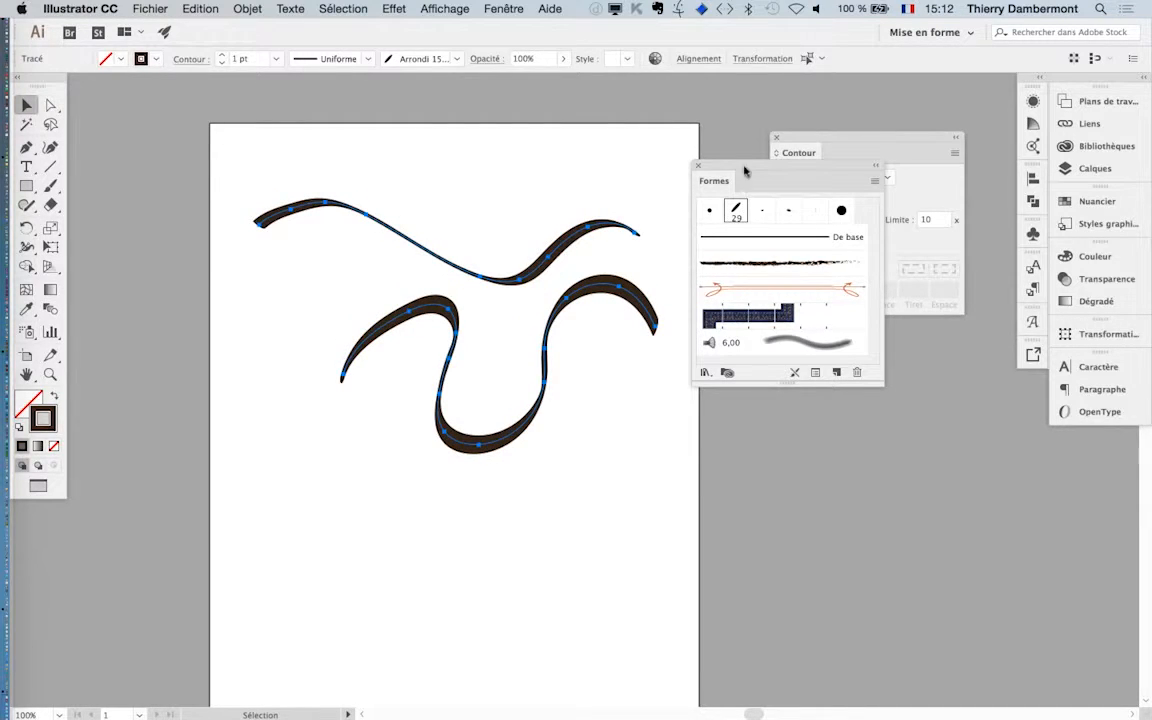
# Separate the overlapping Contour and Formes panels so both are fully accessible, and deselect the curves.
pyautogui.moveTo(797, 138); pyautogui.dragTo(929, 106)
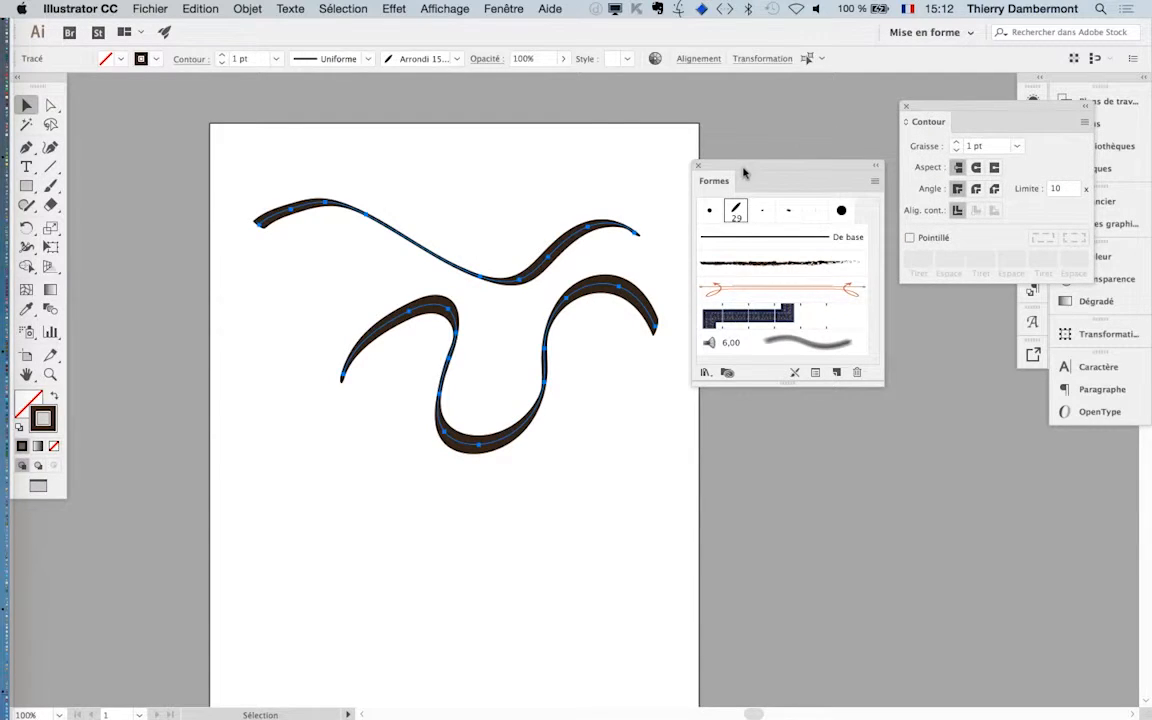
pyautogui.moveTo(743, 174); pyautogui.dragTo(752, 126)
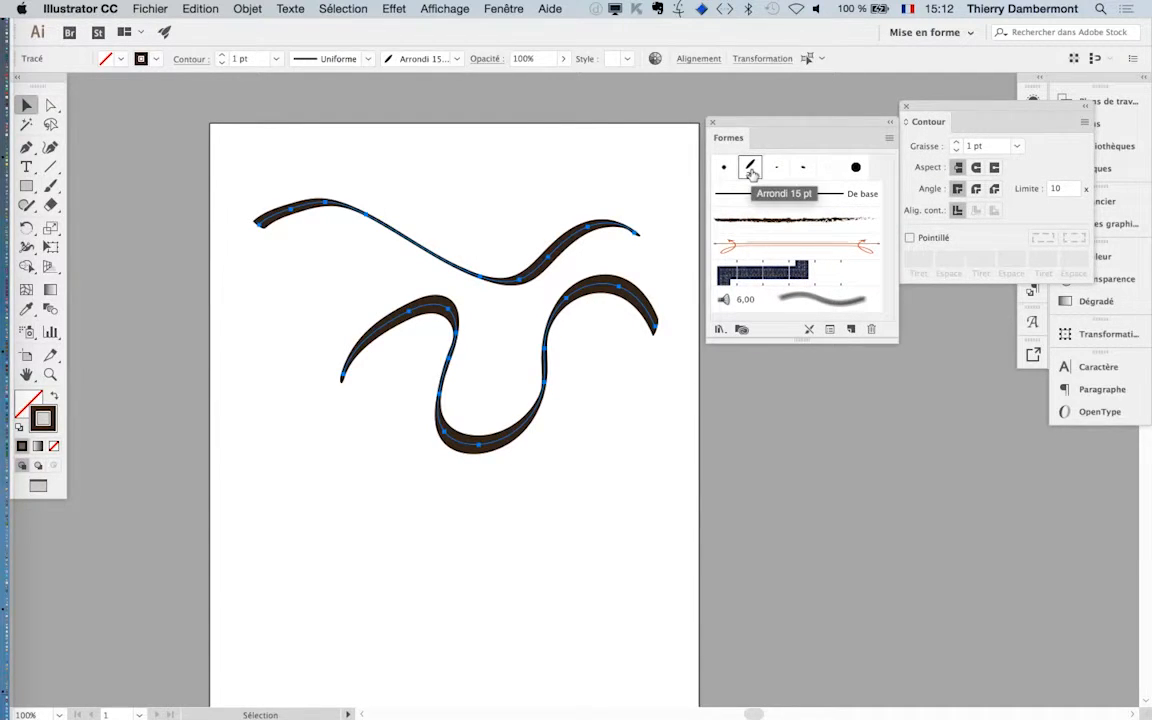
pyautogui.click(427, 91)
# Reopen the Arrondi 15 pt brush's options and set its roundness mode to Aléatoire with a 14% variation.
pyautogui.doubleClick(751, 168)
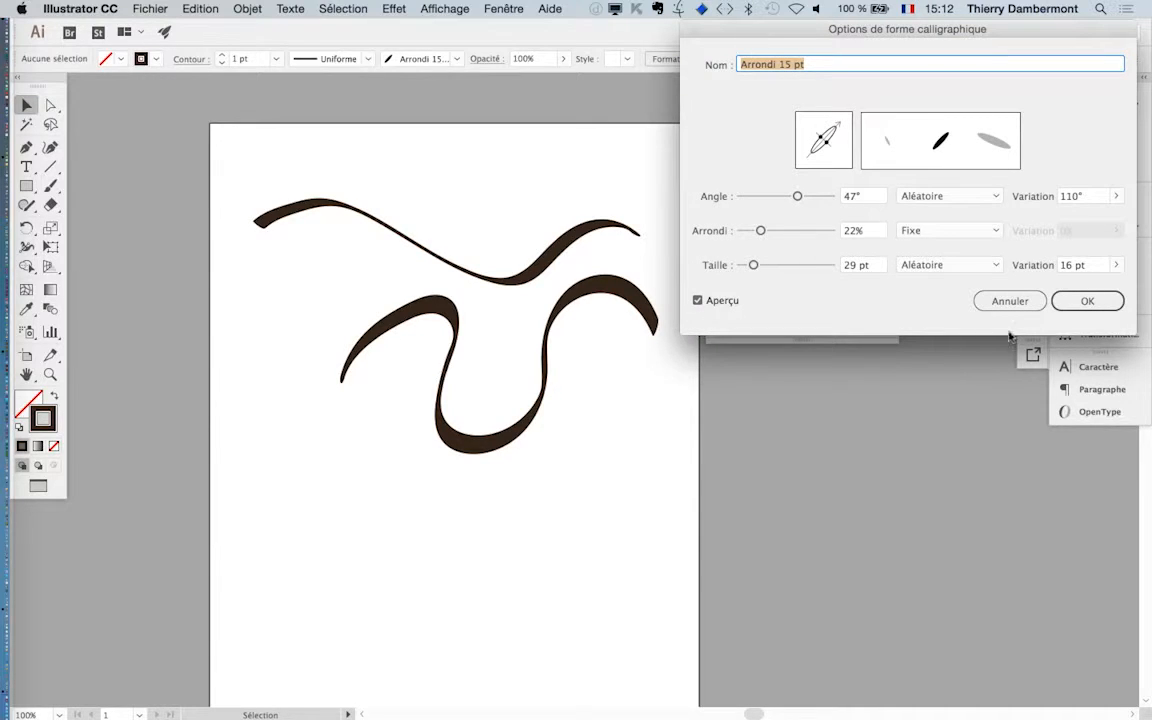
pyautogui.press('Return')
pyautogui.doubleClick(746, 176)
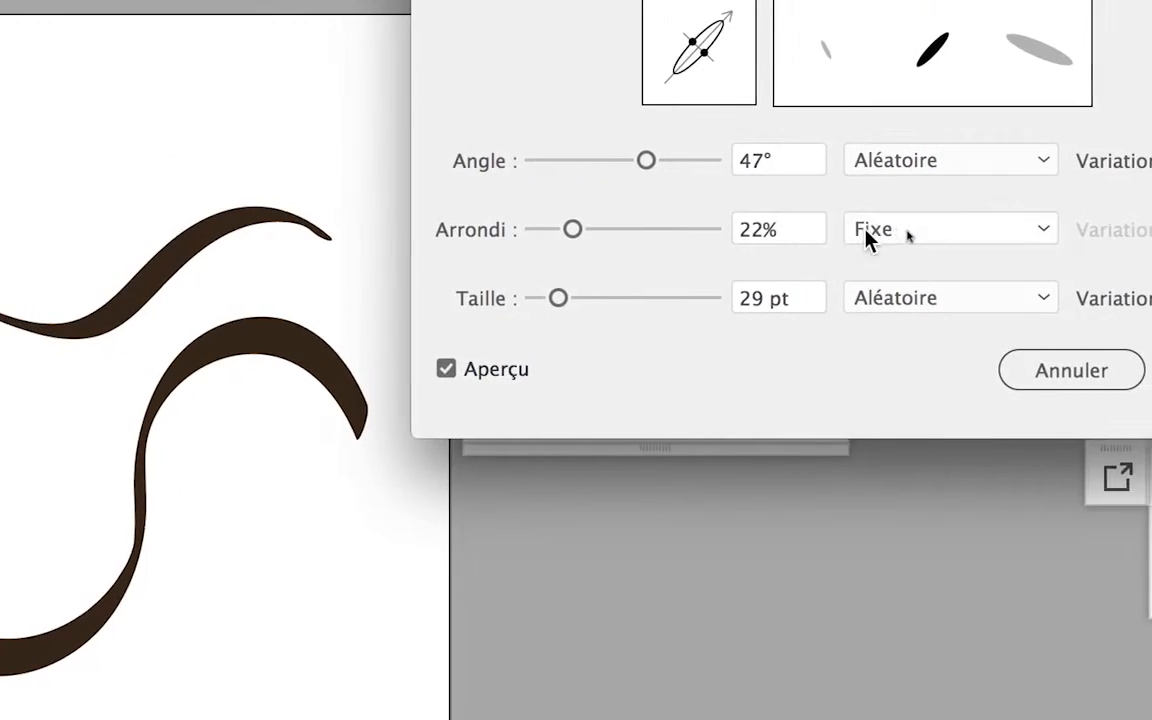
pyautogui.click(866, 230)
pyautogui.click(930, 298)
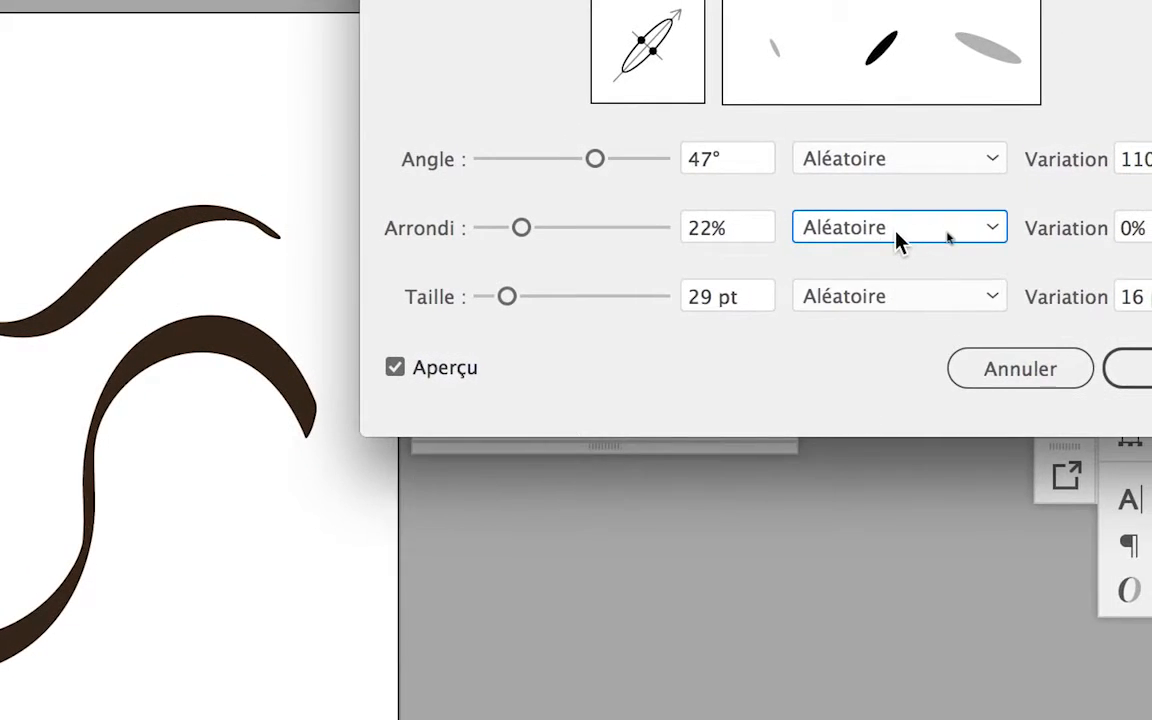
pyautogui.click(897, 240)
pyautogui.click(905, 298)
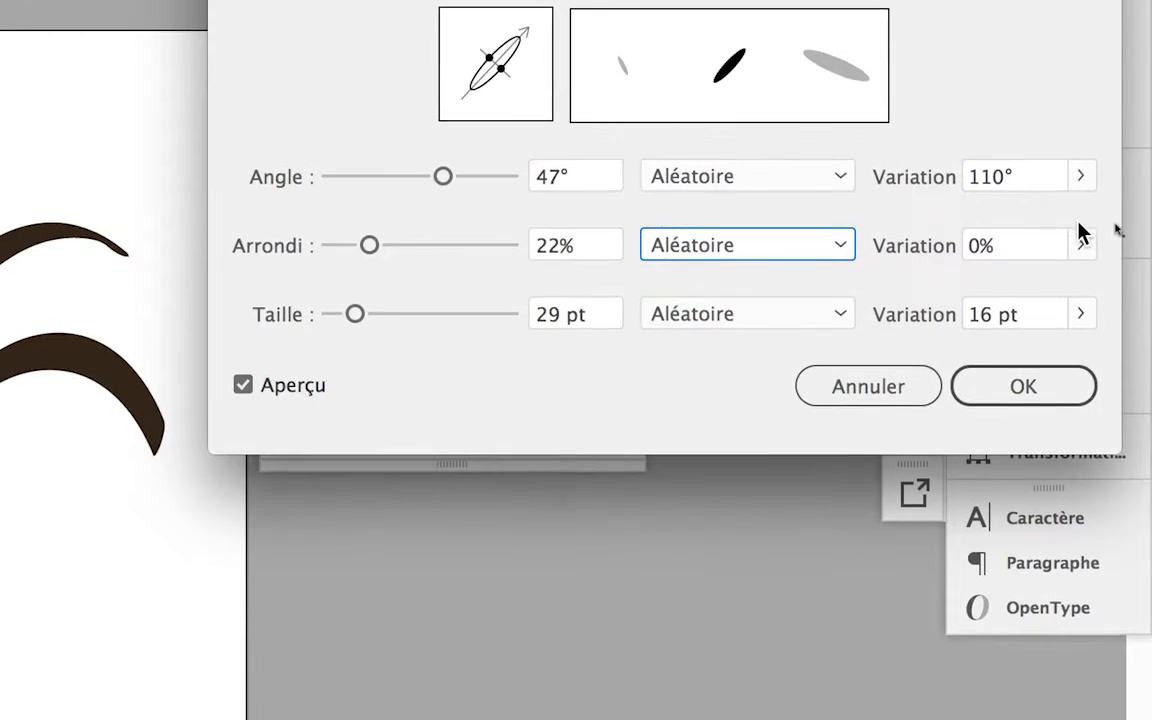
pyautogui.click(1081, 225)
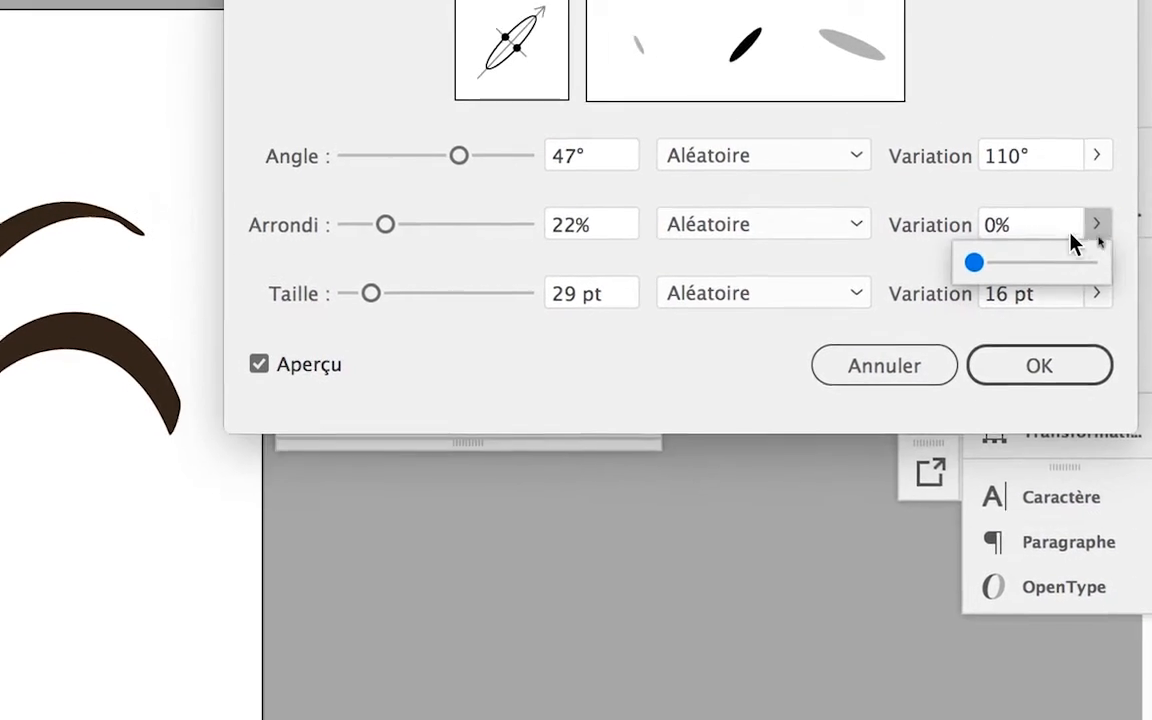
pyautogui.moveTo(976, 262); pyautogui.dragTo(1048, 263)
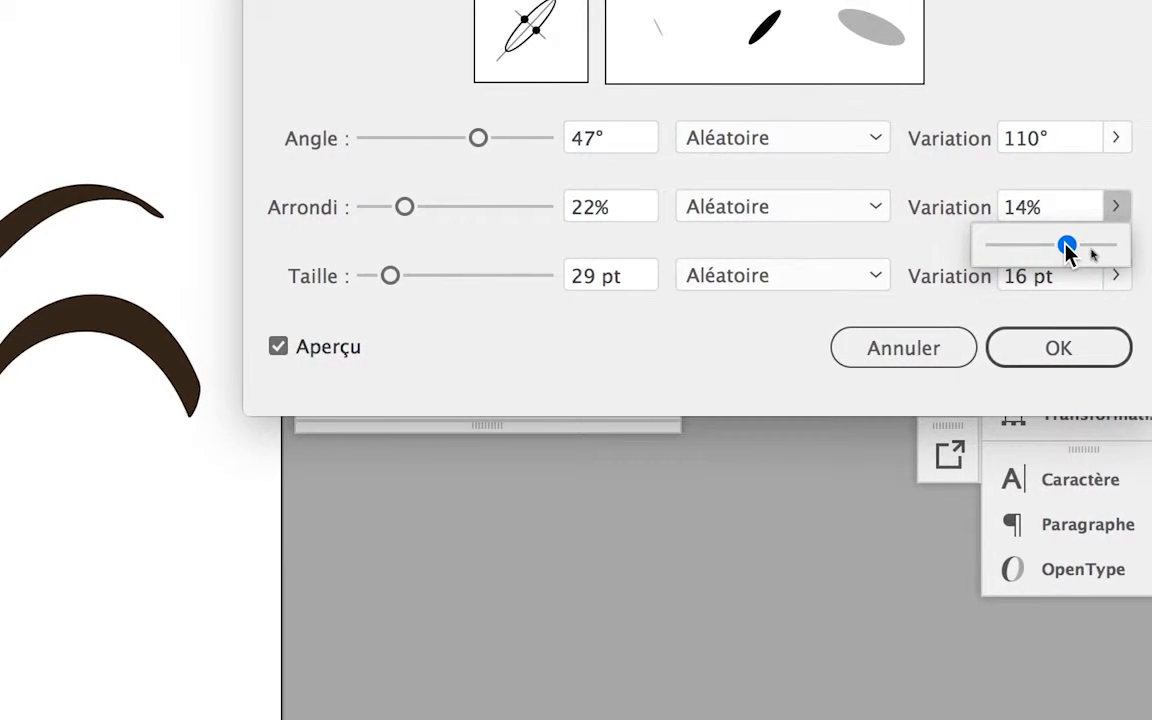